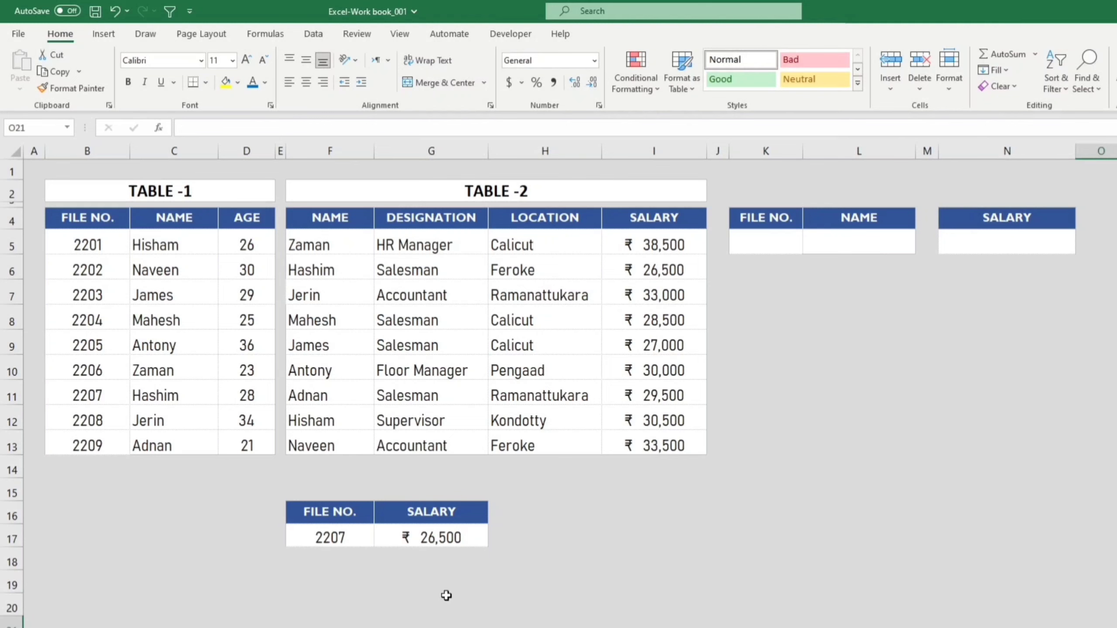
Step: Look up the salary for file number 2203 by entering it in cell F17 of the salary lookup table
left_click(343, 544)
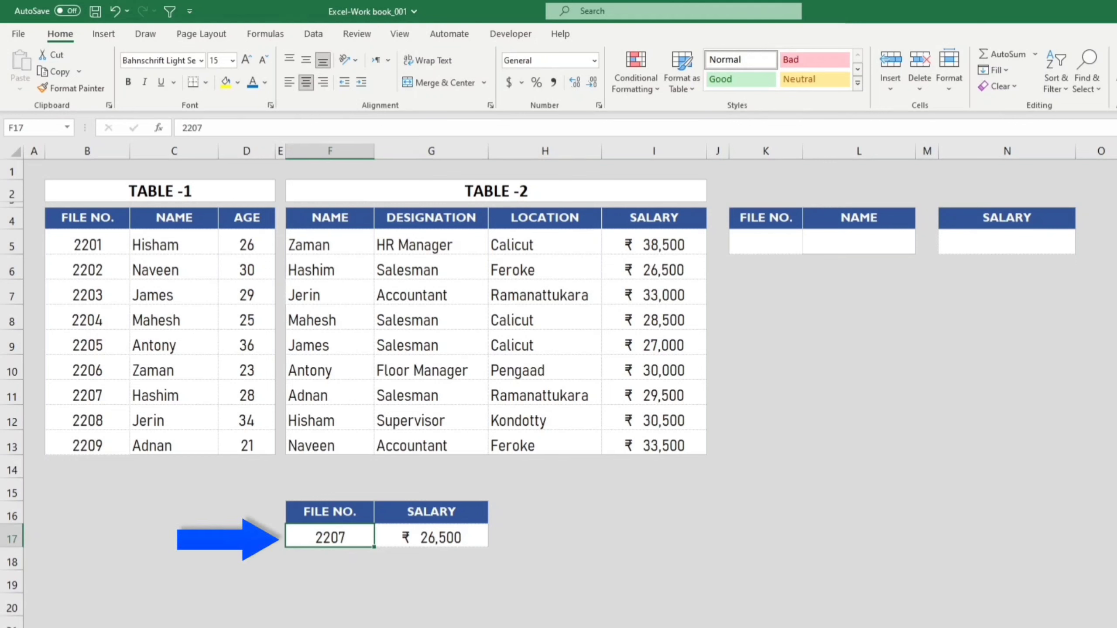
type("2203")
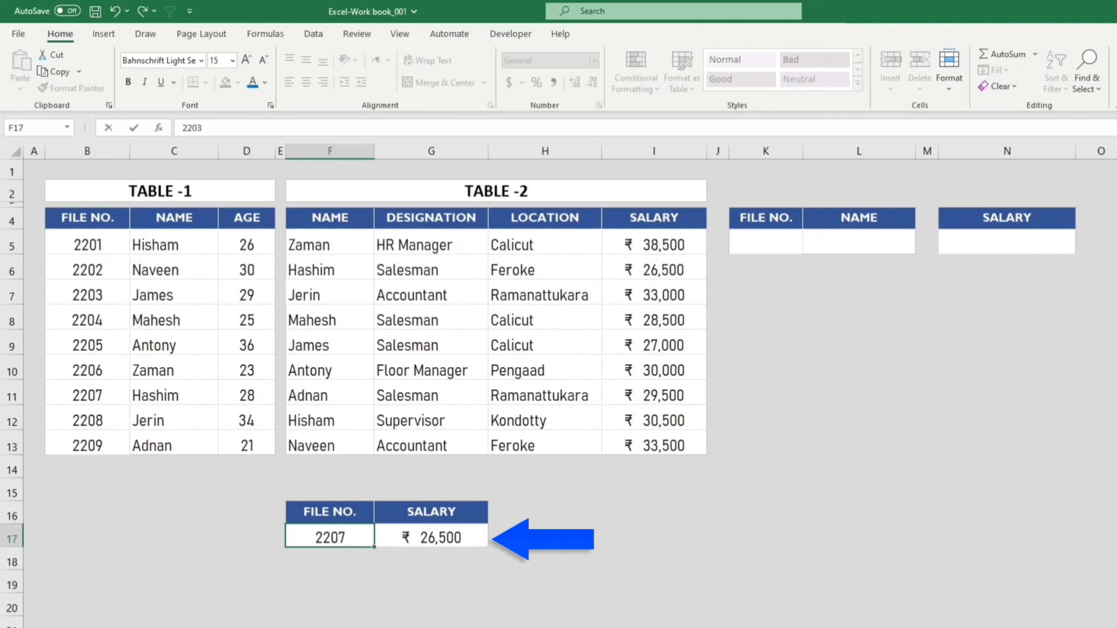
key("Return")
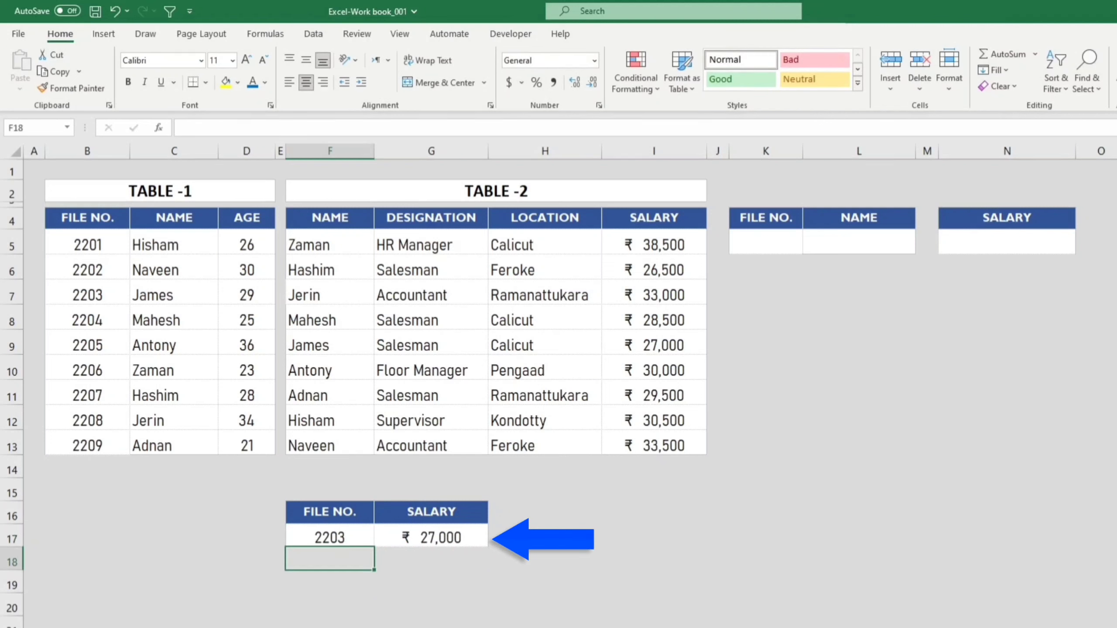
key("Down")
key("Down")
key("Down")
key("Down")
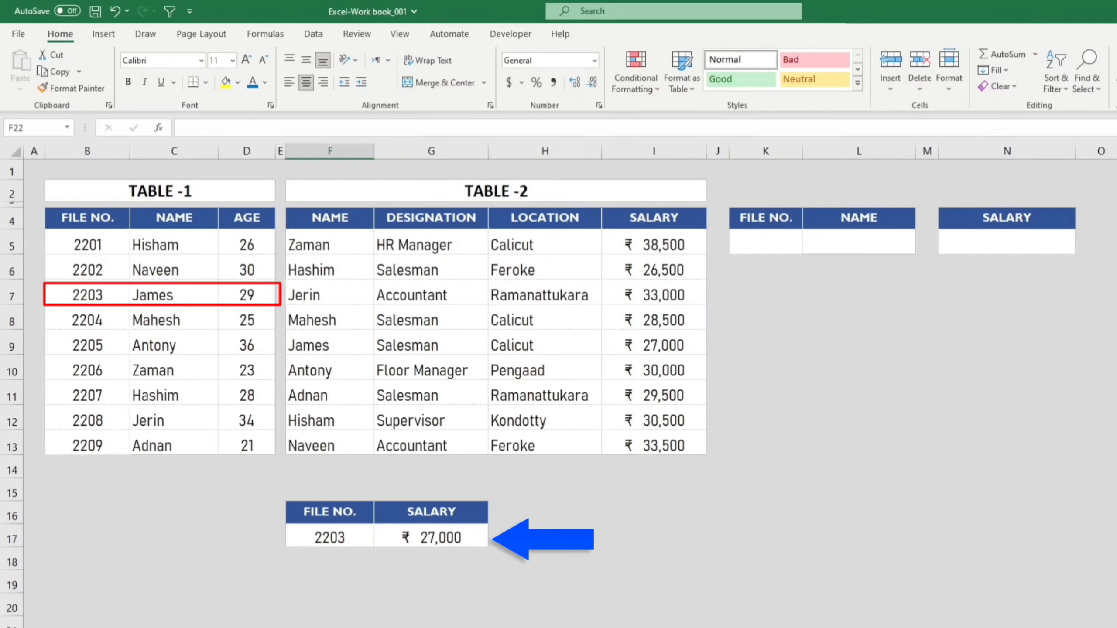
left_click(1101, 622)
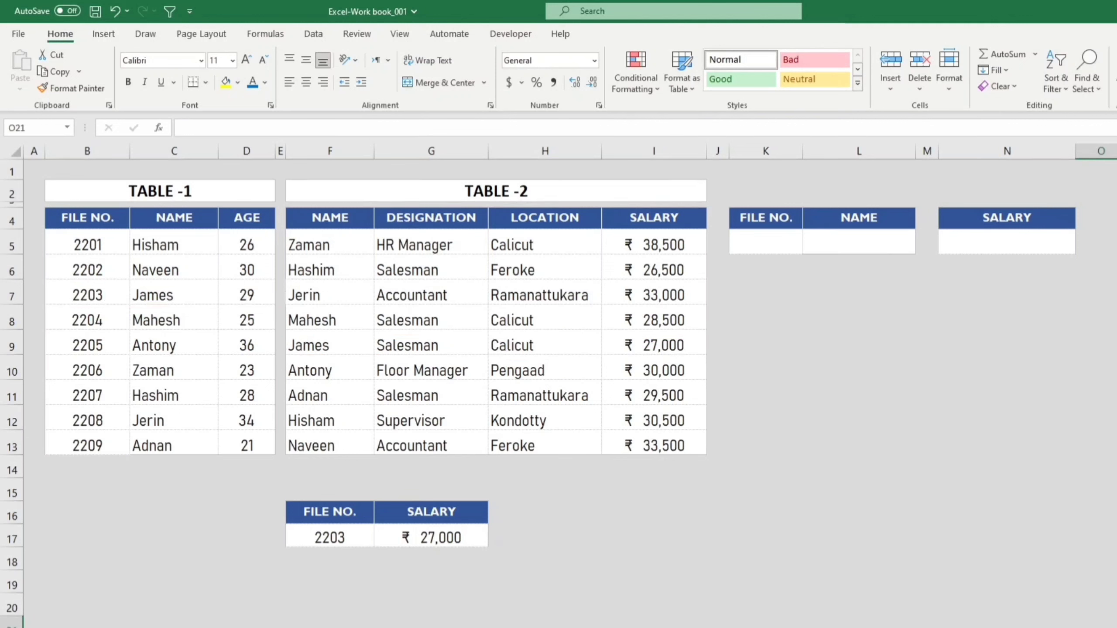
Step: Set the file number in cell F17 to 2209 to look up that employee's salary
left_click(347, 540)
type("2209")
key("Return")
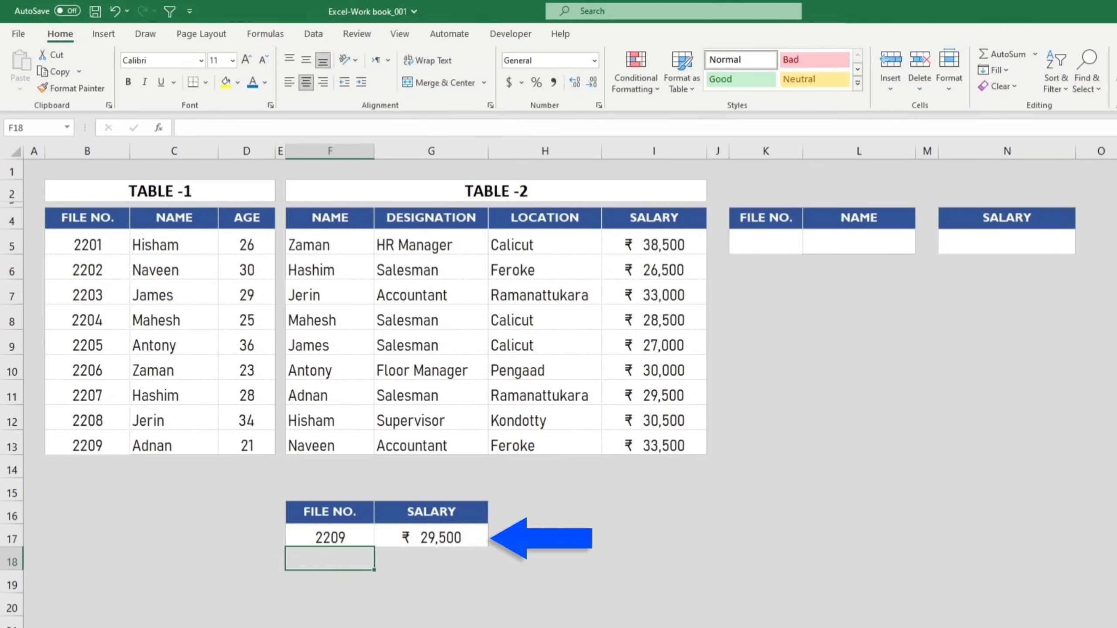
left_click(1099, 623)
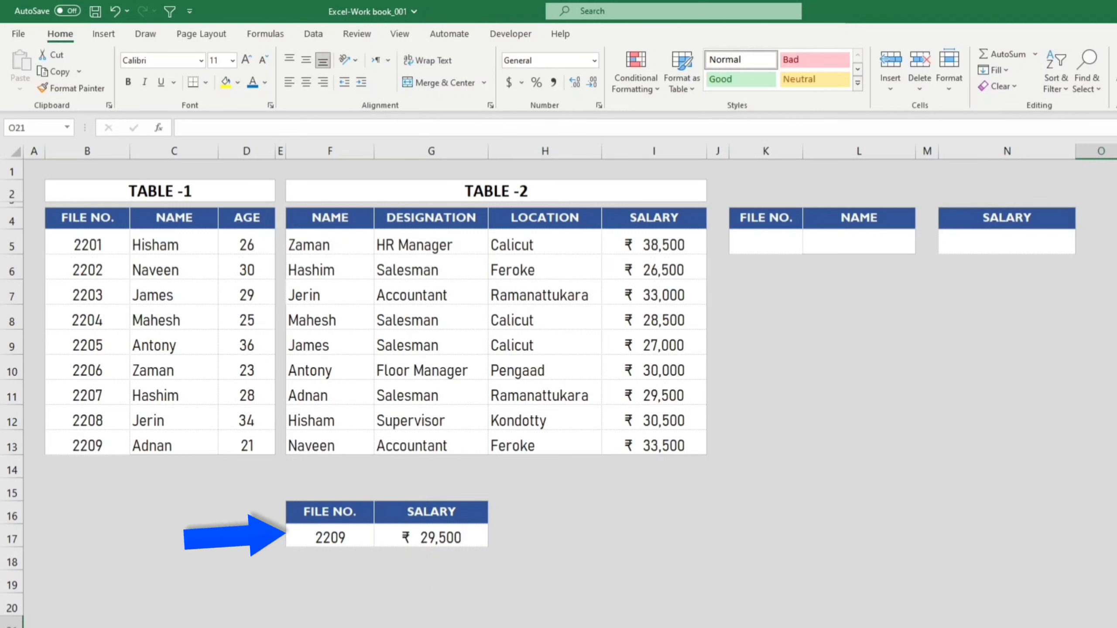
Step: Test the salary lookup with a file number missing from Table-1 by entering 1000 in cell F17
left_click(340, 538)
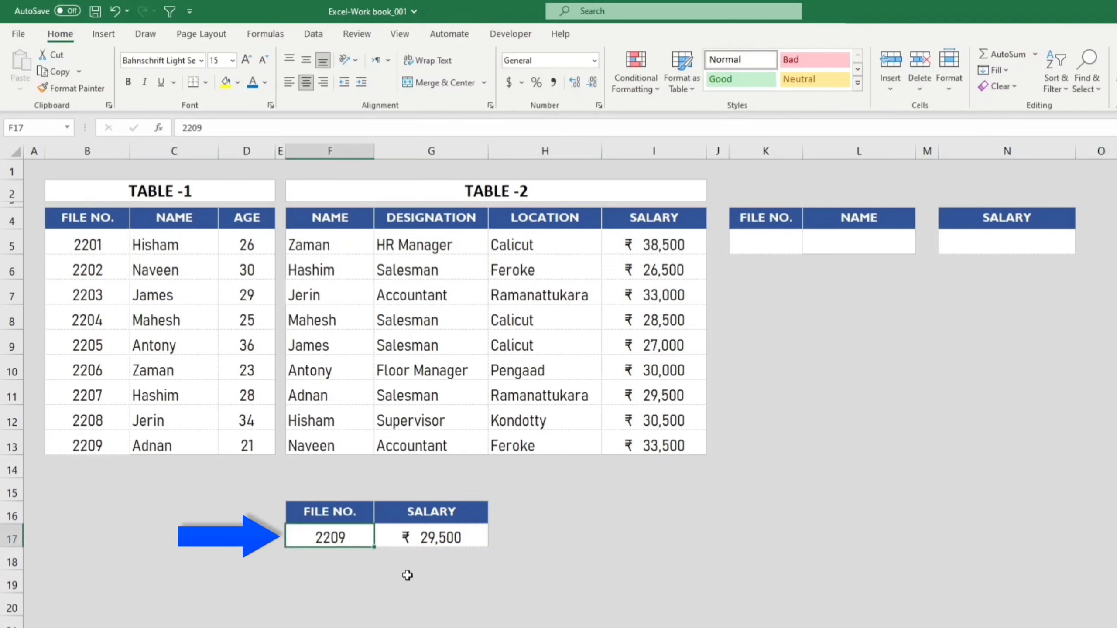
type("1000")
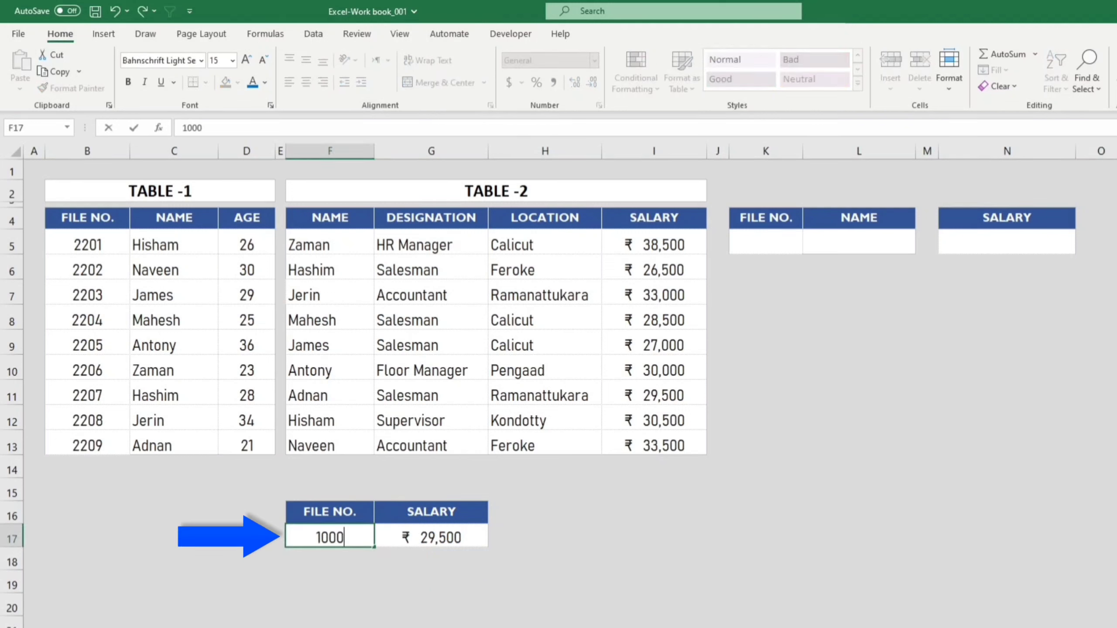
key("Return")
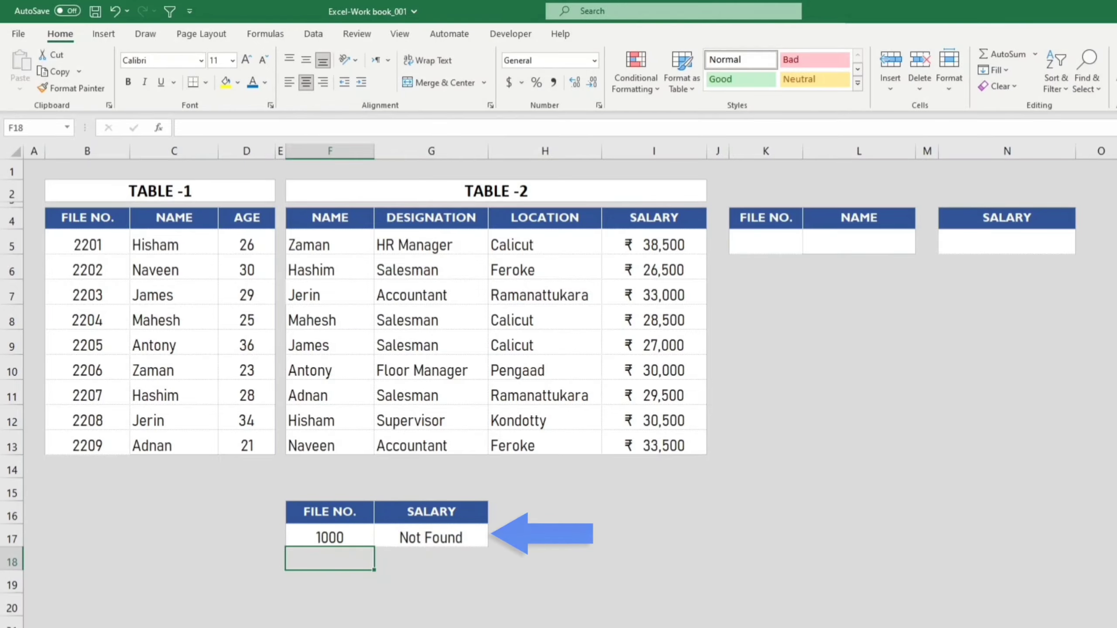
left_click(1099, 623)
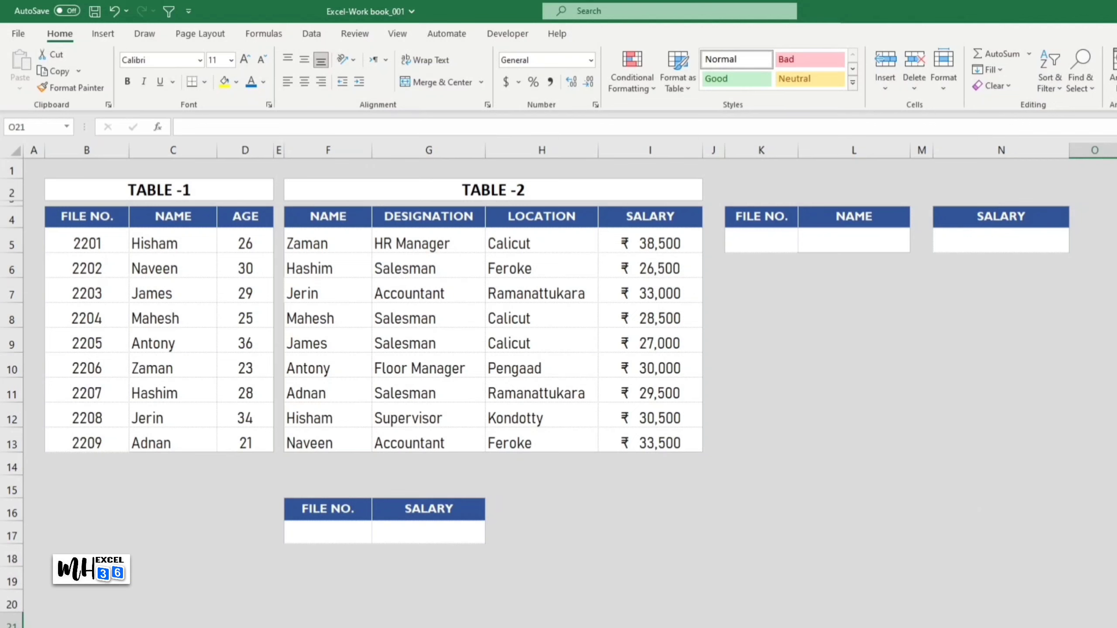
Step: Enter 2202 as the file number in cell K5
left_click(766, 235)
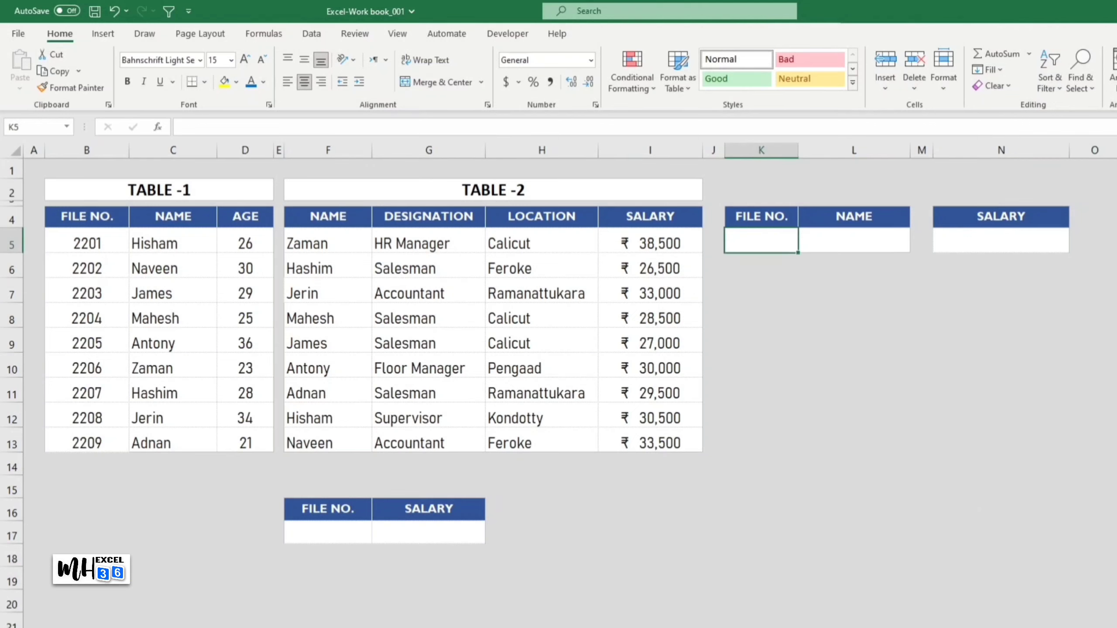
type("2202")
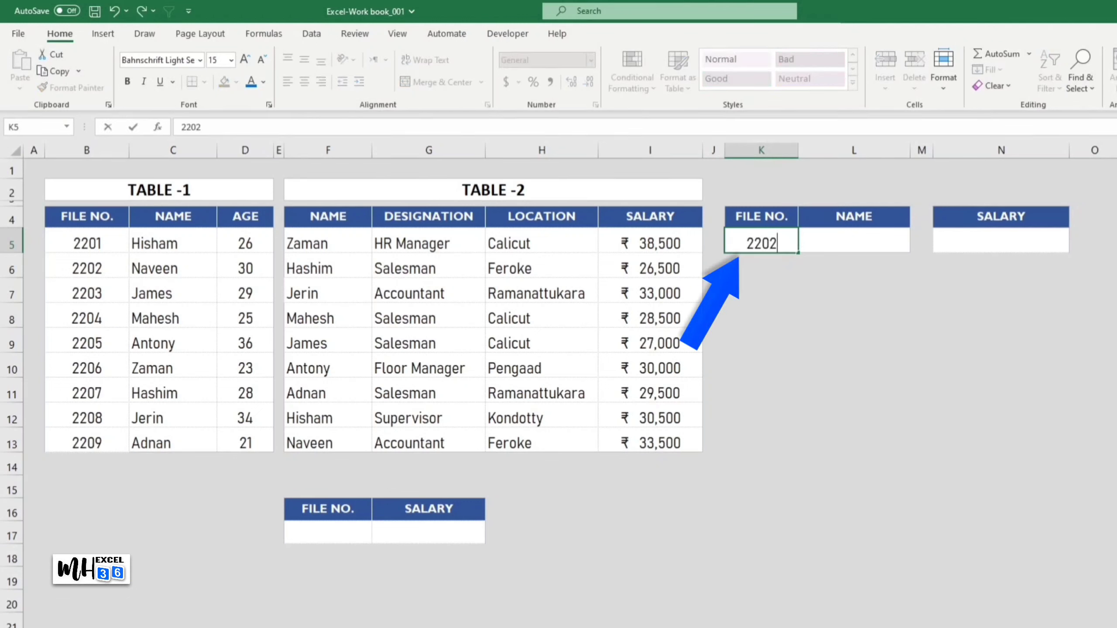
left_click(1095, 621)
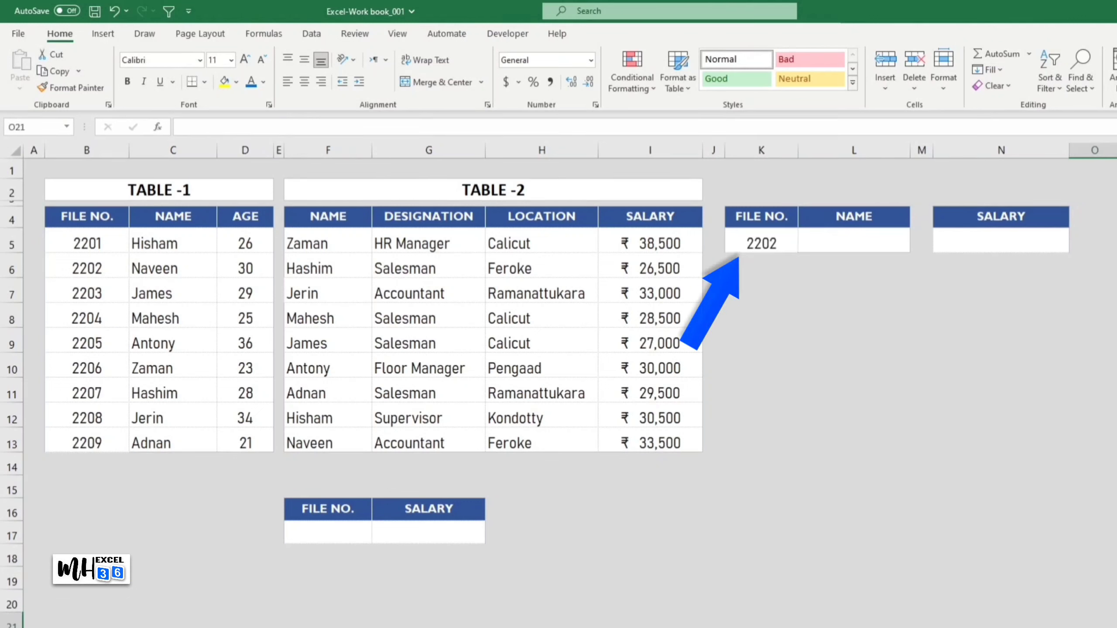
Step: Enter =VLOOKUP(K5,B4:D13,2,0) in cell L5 to fetch the name for the file number from Table-1
left_click(878, 242)
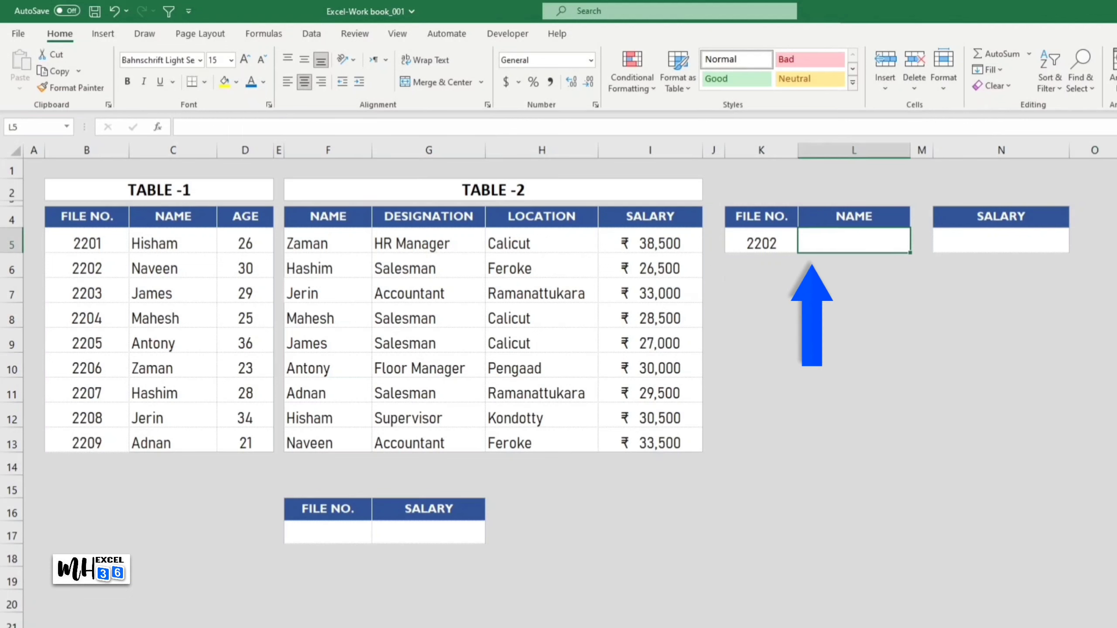
type("=vlookup(")
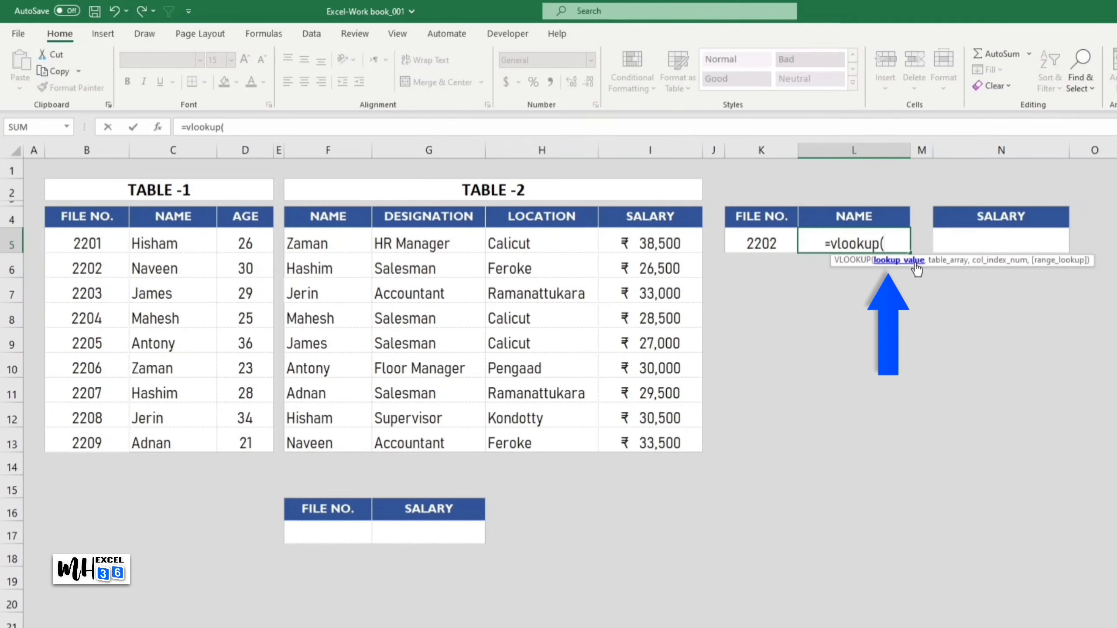
left_click(770, 245)
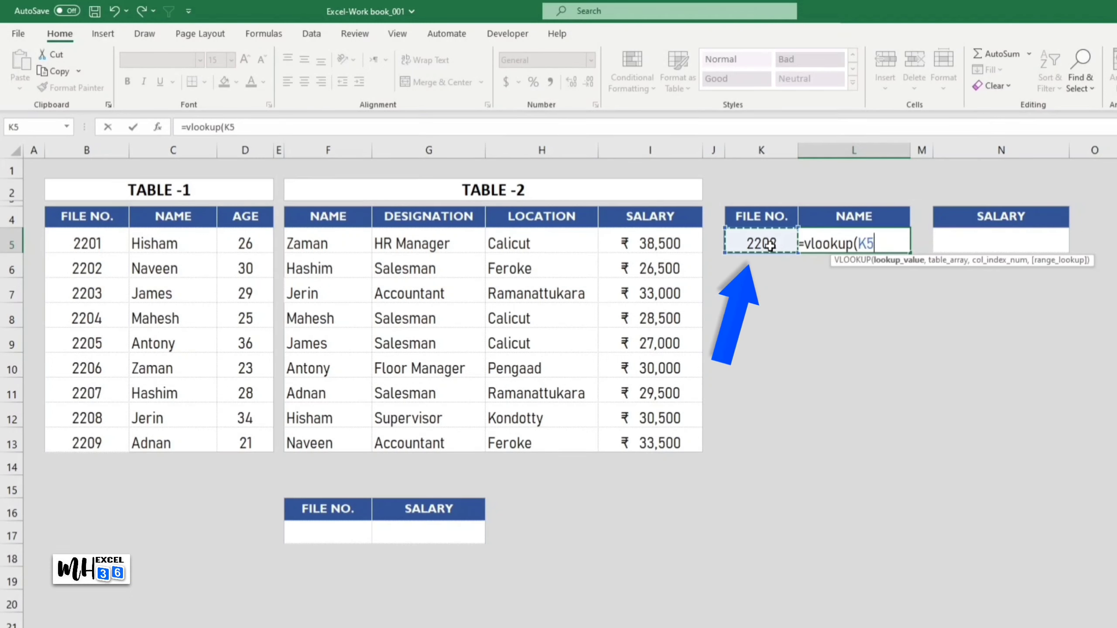
type(",")
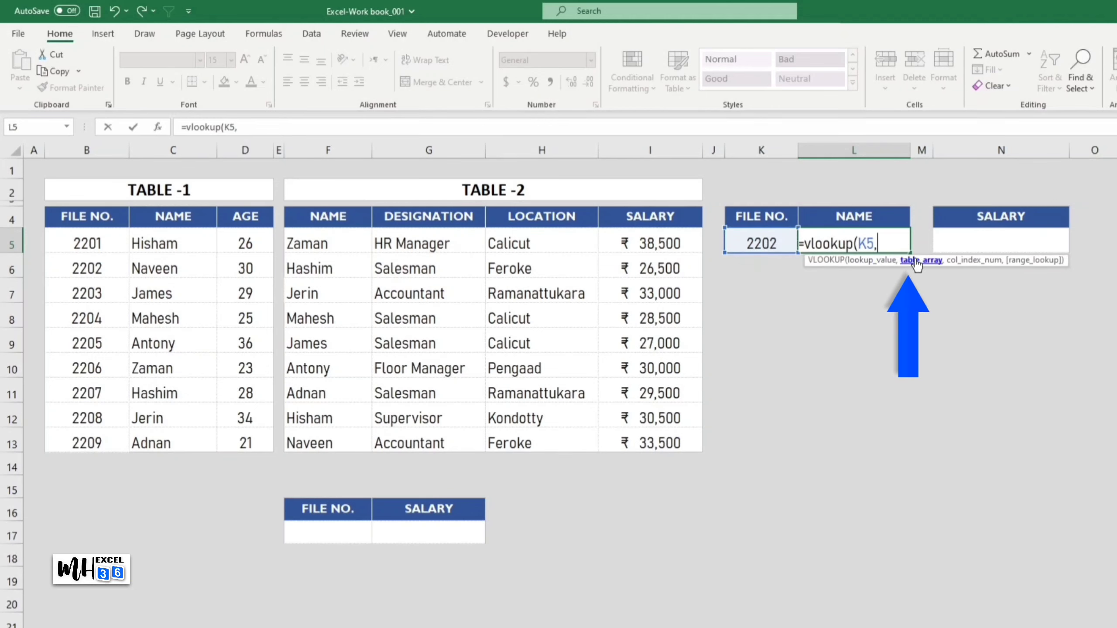
left_click_drag(88, 218, 232, 439)
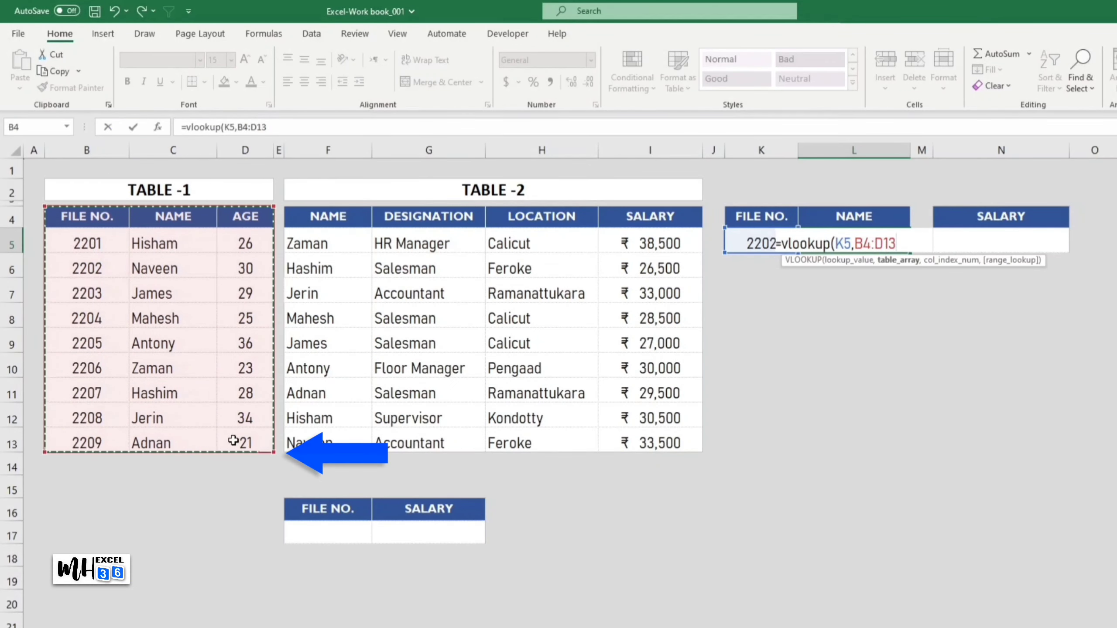
type(",")
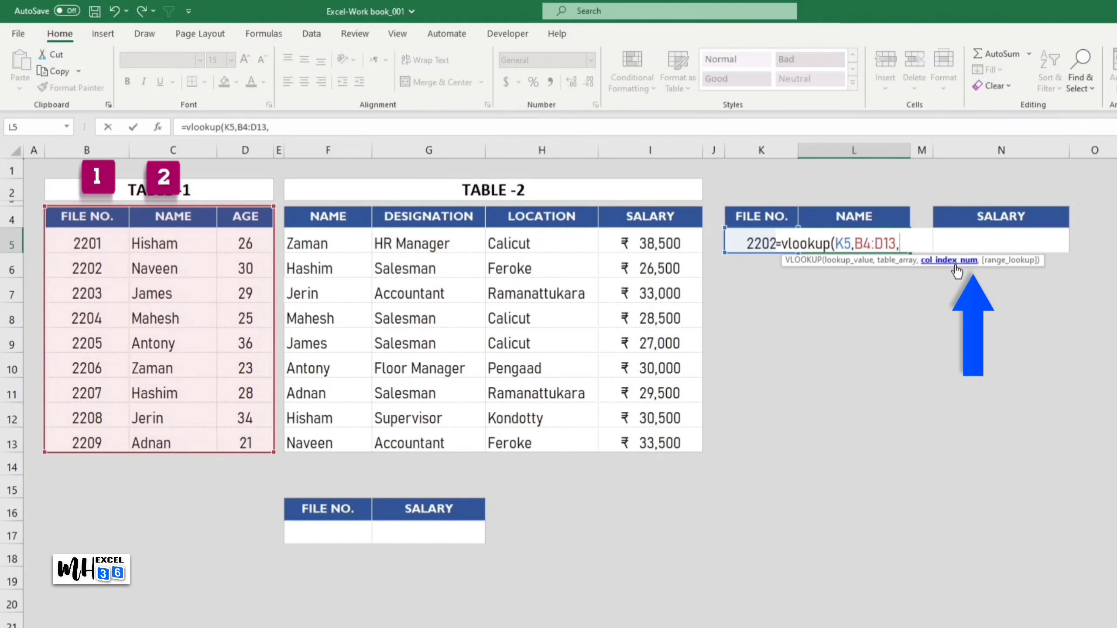
type("2")
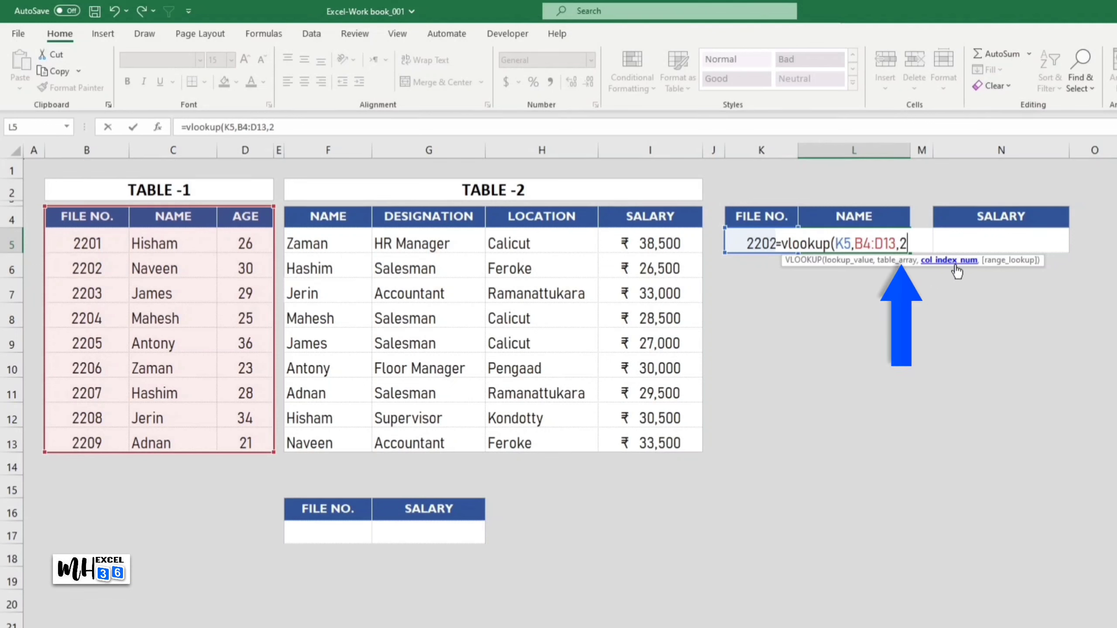
type(",0)")
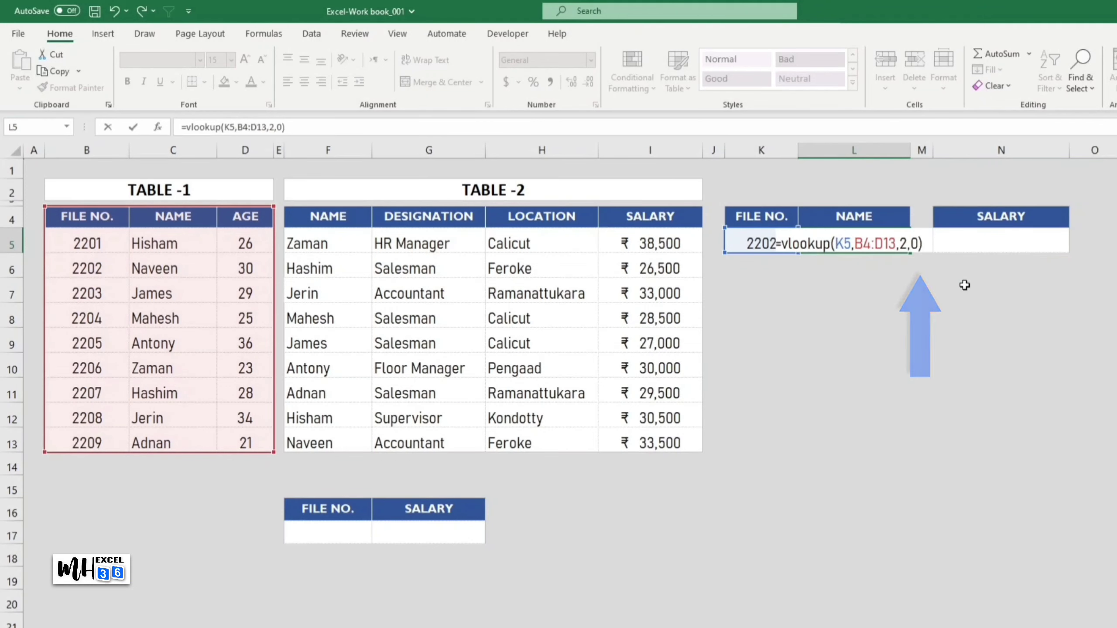
key("Return")
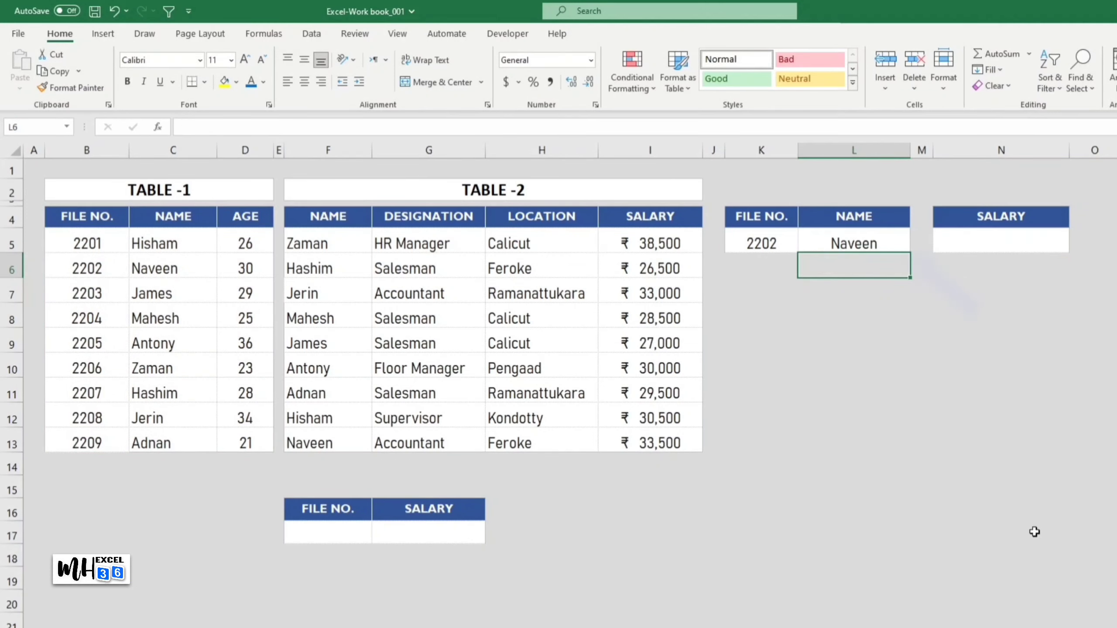
left_click(1097, 623)
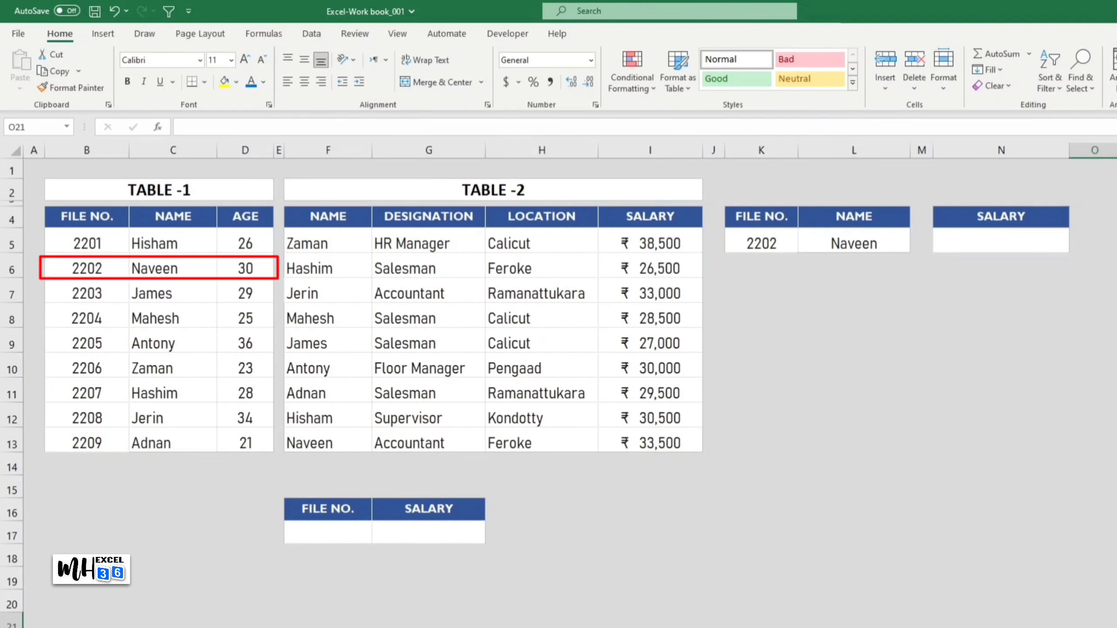
Step: Set the file number in cell K5 to 2205 to test the name lookup
left_click(767, 244)
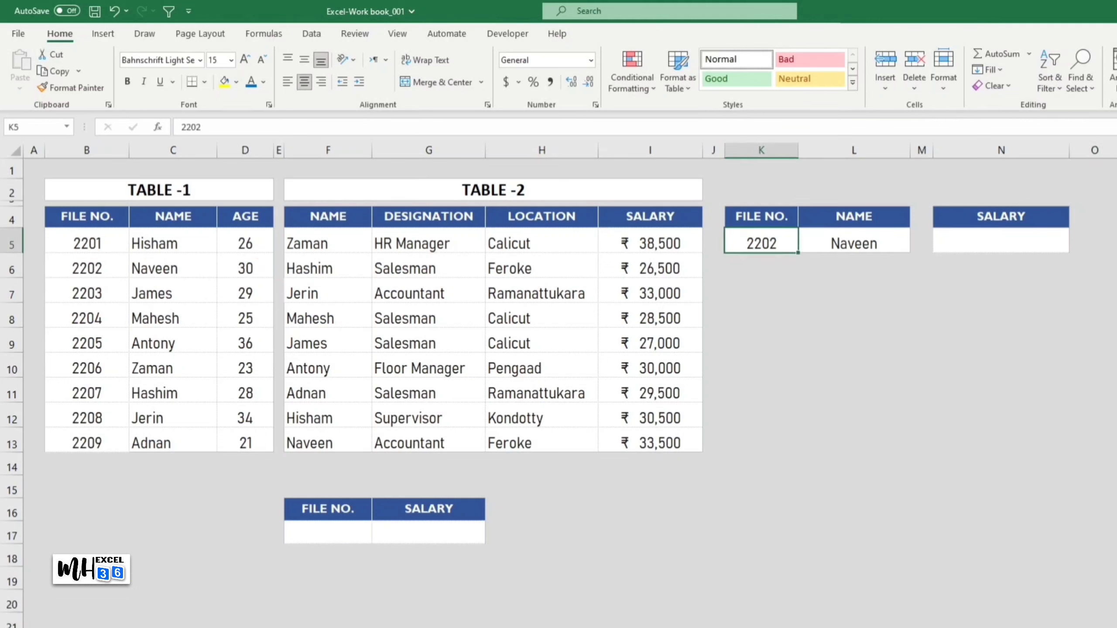
type("2205")
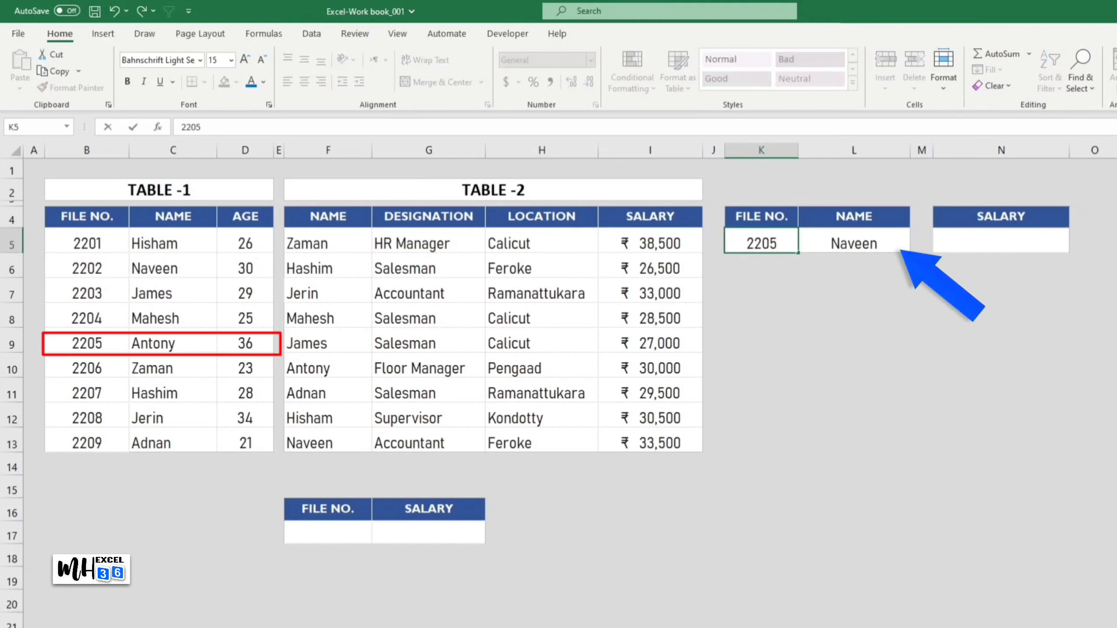
left_click(1094, 621)
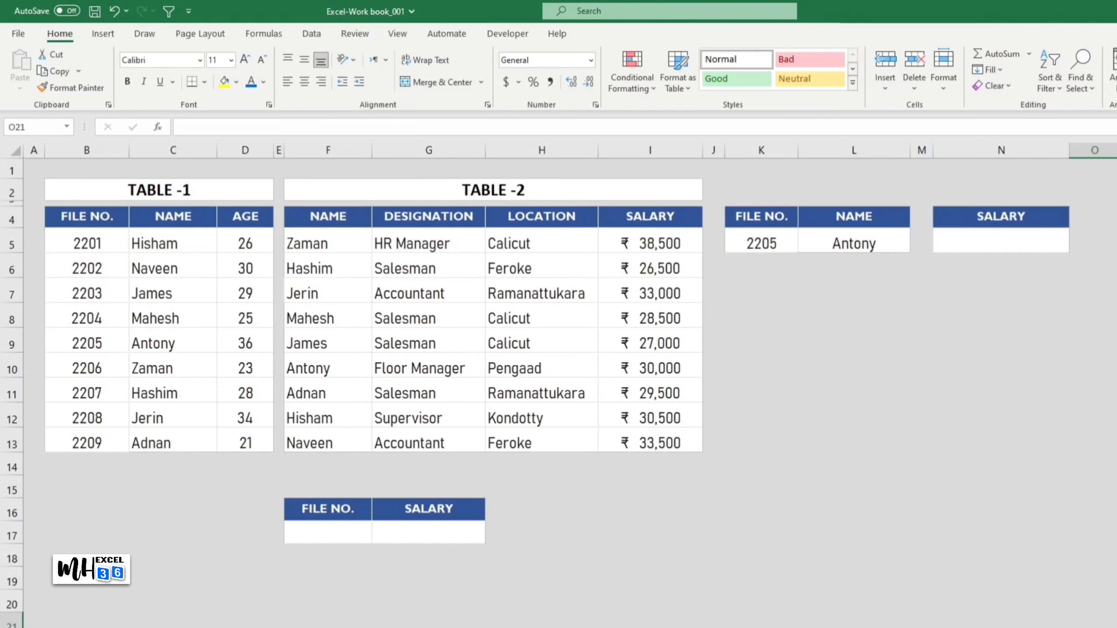
Step: Wrap the VLOOKUP formula in cell L5 in IFERROR with "Not Found" as the value returned on error
left_click(821, 243)
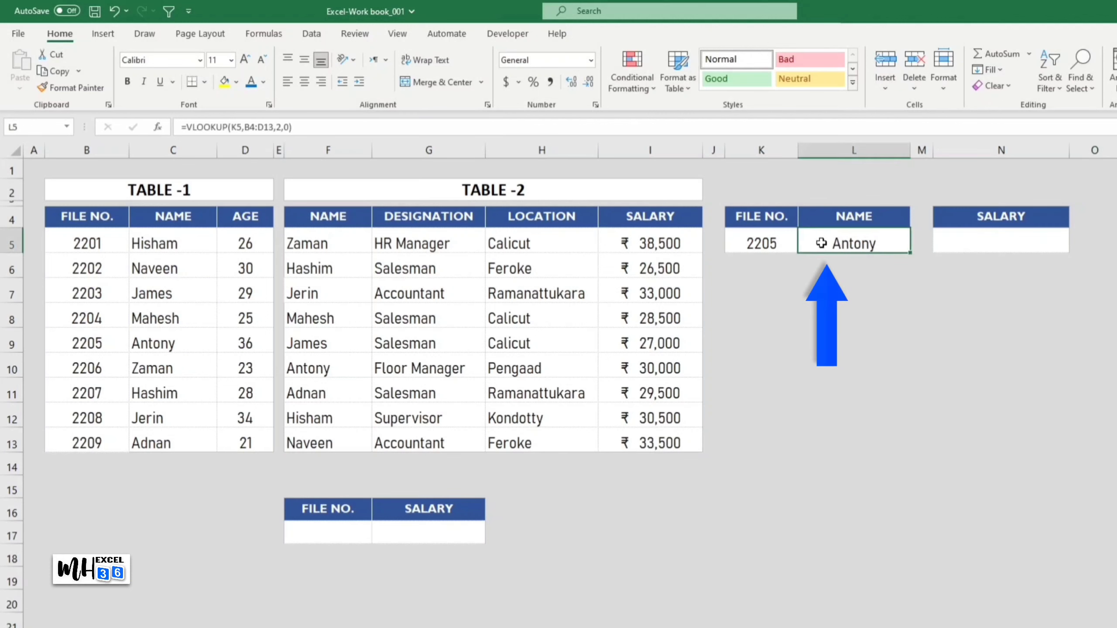
double_click(821, 243)
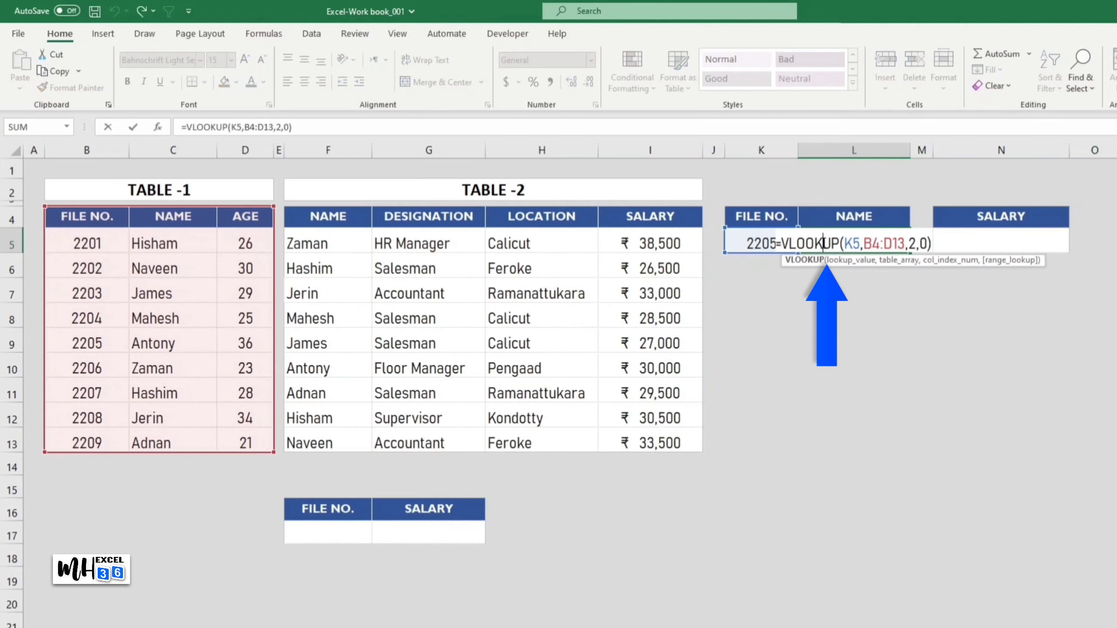
left_click(783, 245)
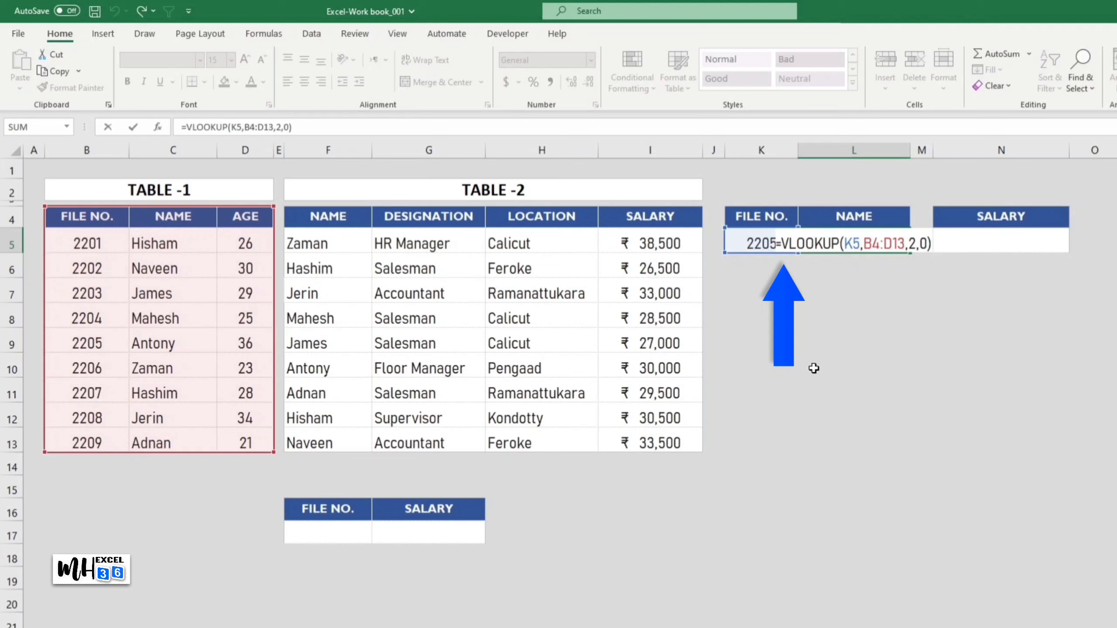
type("iferror")
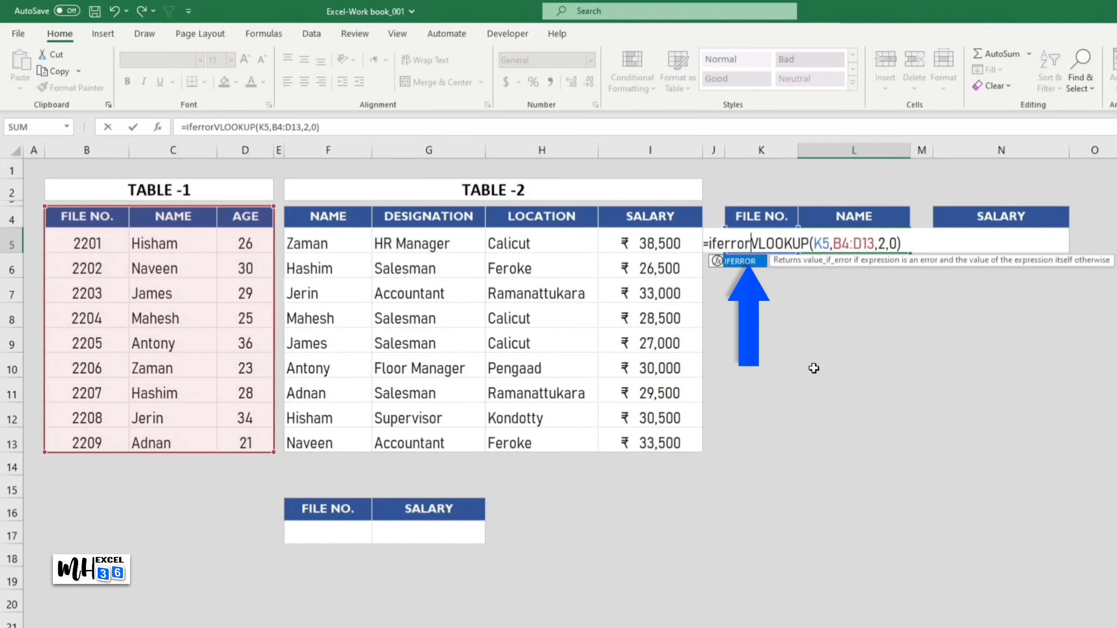
type("(")
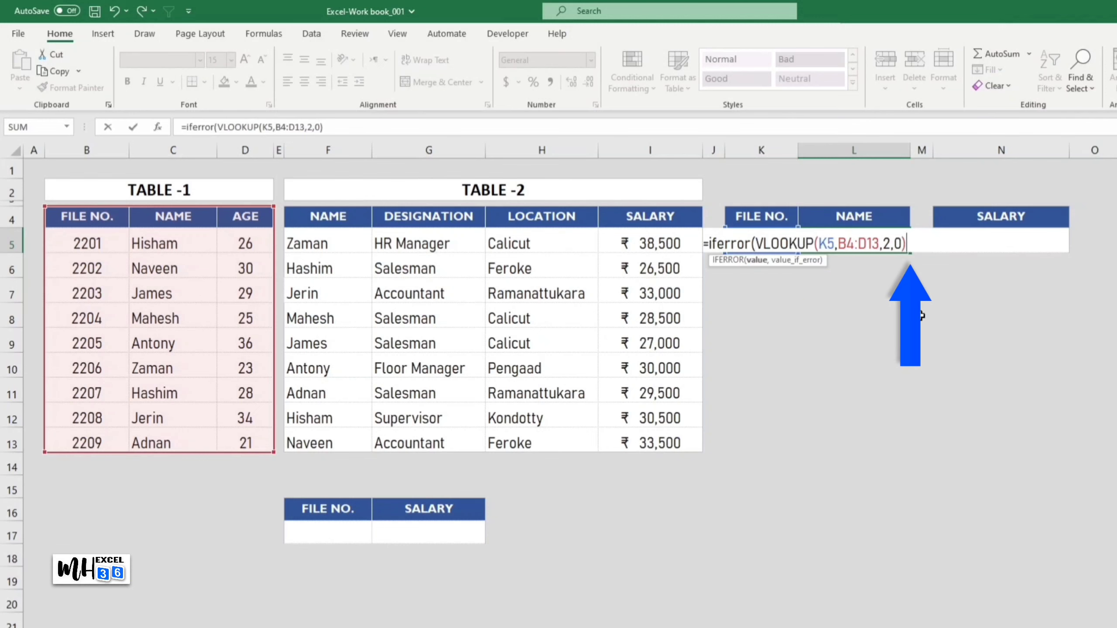
type(",\"Not F")
type("oun")
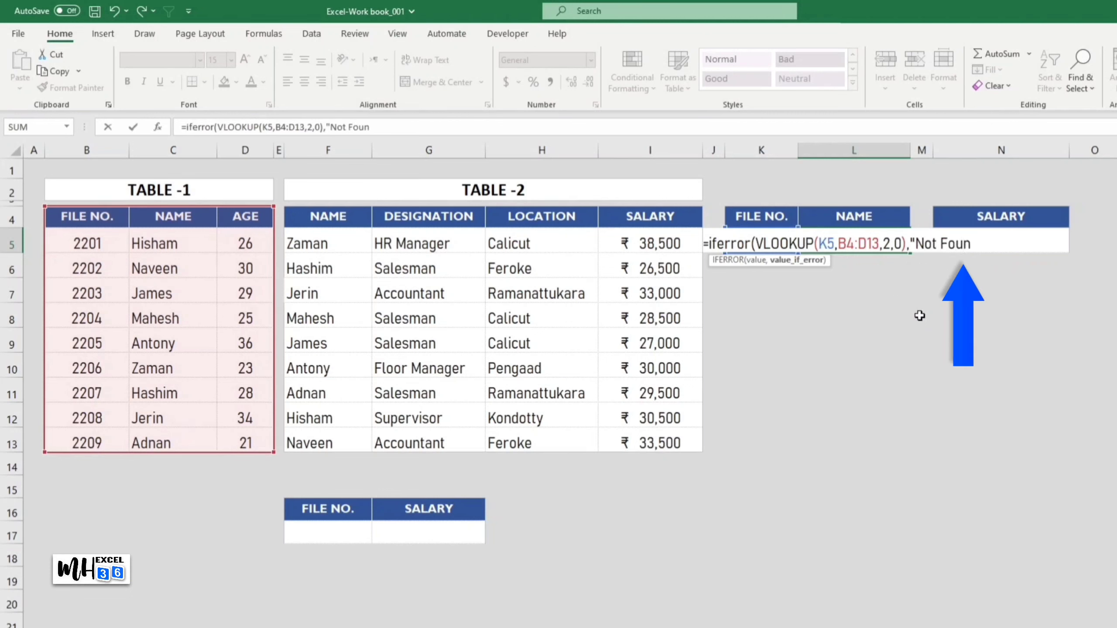
type("d\")")
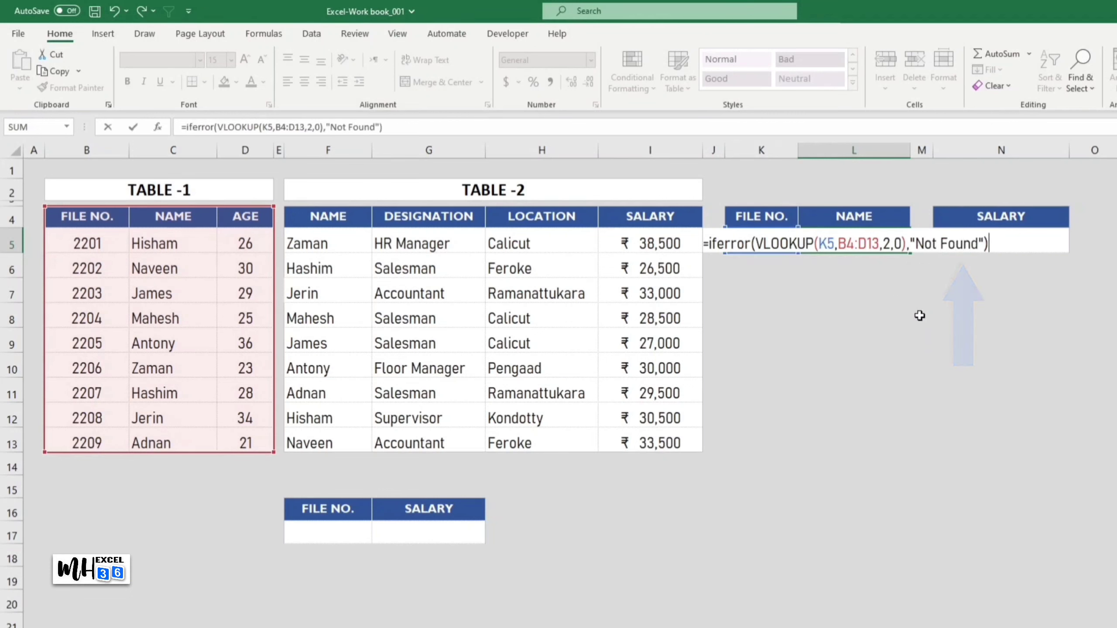
key("Return")
Step: Set the file number in cell K5 to 1110 to test the "Not Found" fallback of the name lookup
left_click(776, 245)
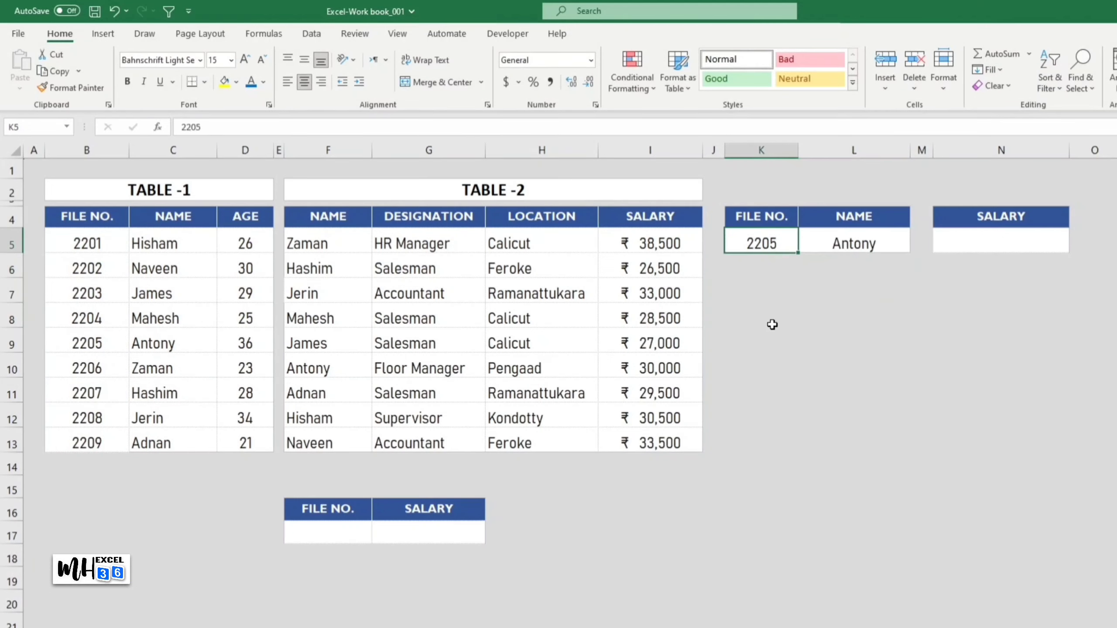
type("111")
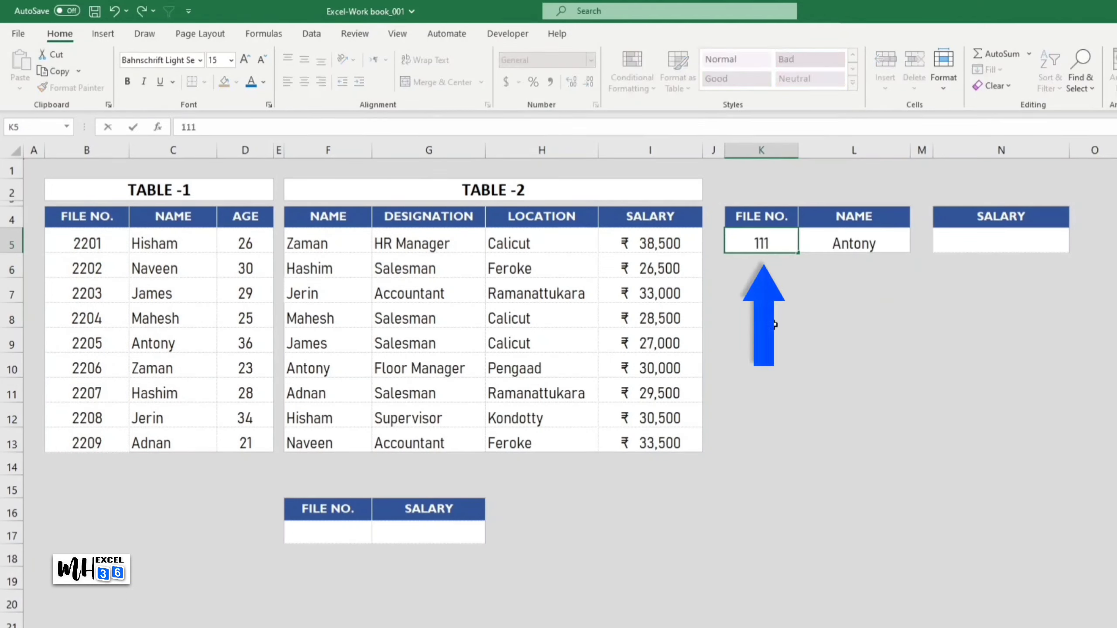
type("0")
key("Return")
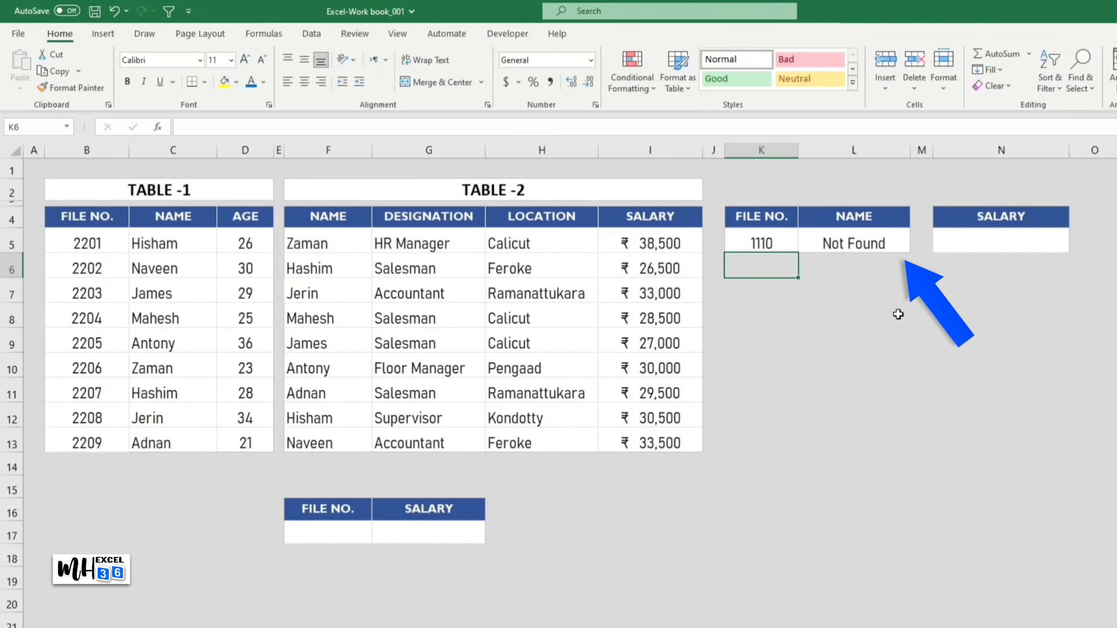
Step: Set the file number in cell K5 to 2204 to look up an existing employee's name
left_click(777, 246)
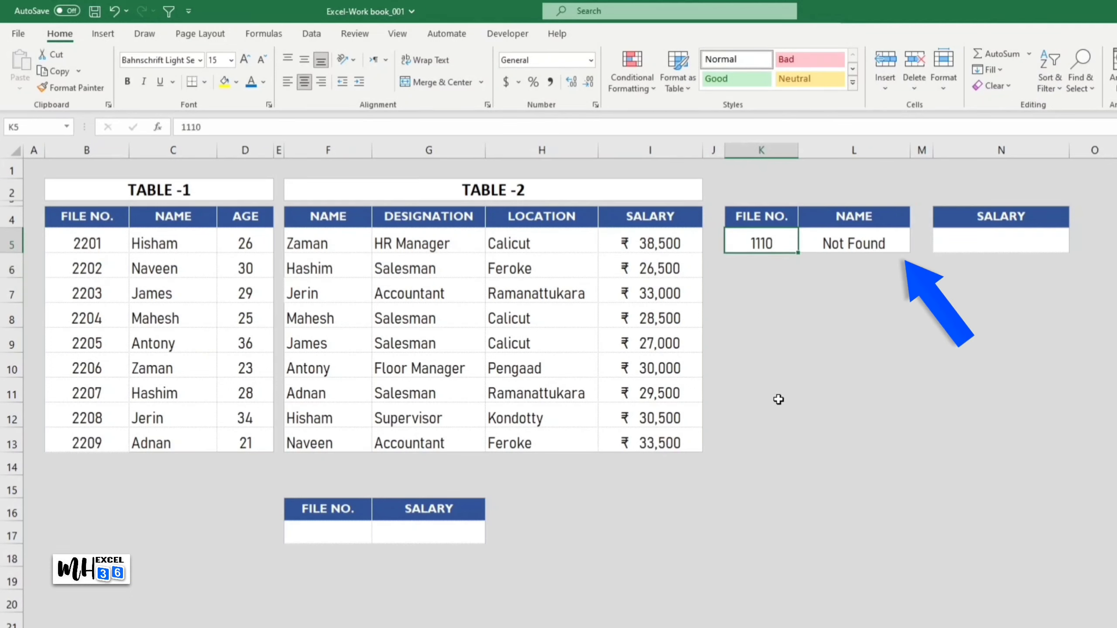
type("2204")
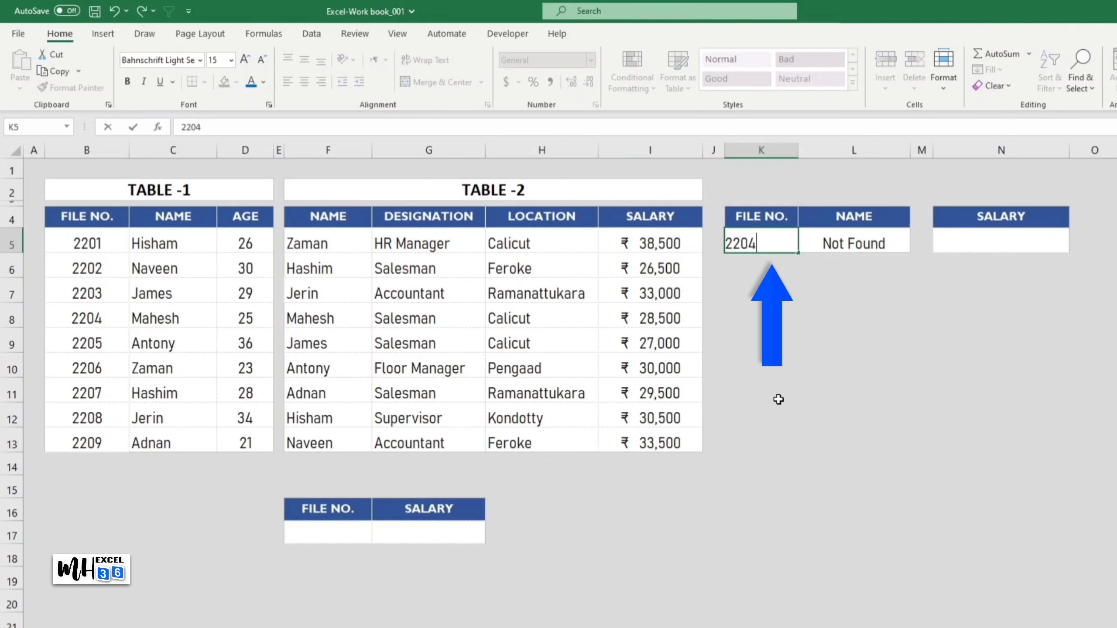
key("Return")
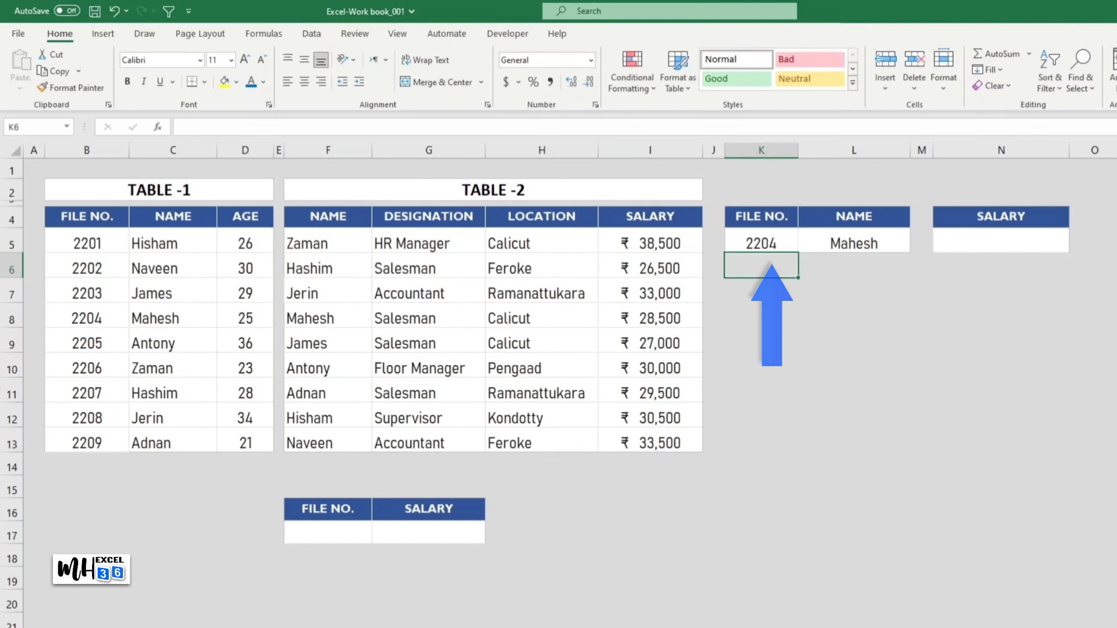
left_click(1097, 623)
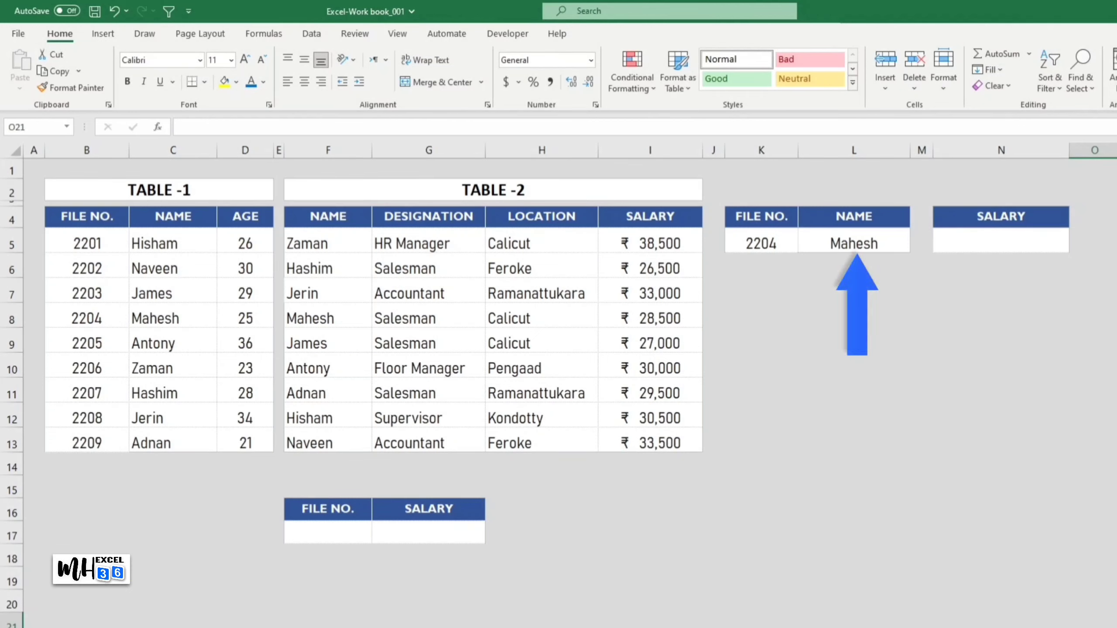
Step: Enter =VLOOKUP(L5,F4:I13,4,0) in cell N5 to fetch the salary for the looked-up name from Table-2
left_click(981, 237)
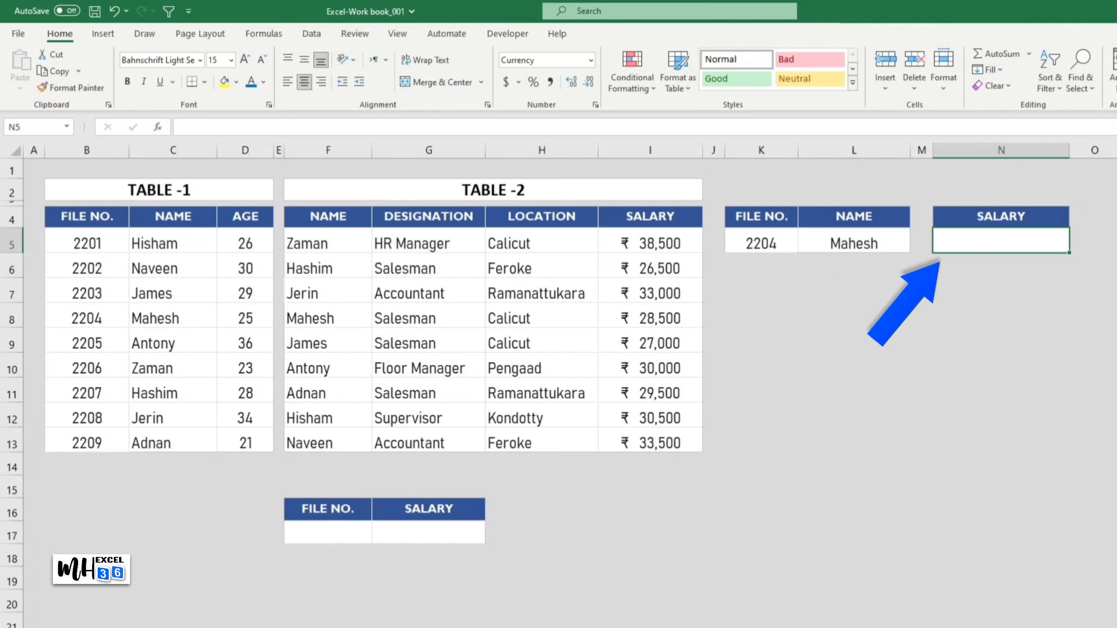
type("=vloo")
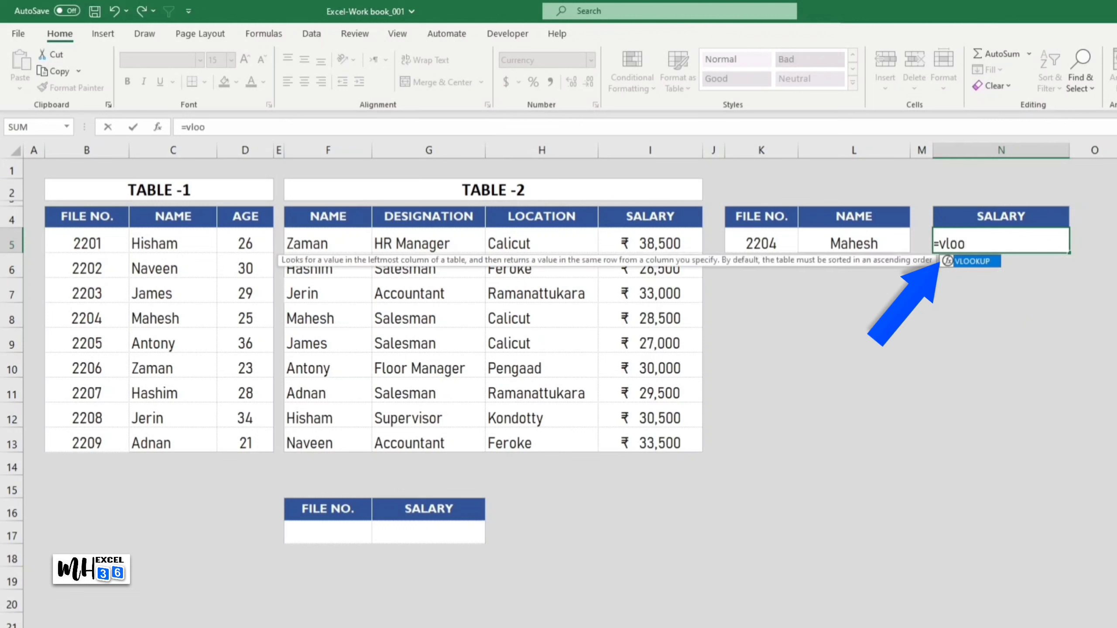
type("kup(")
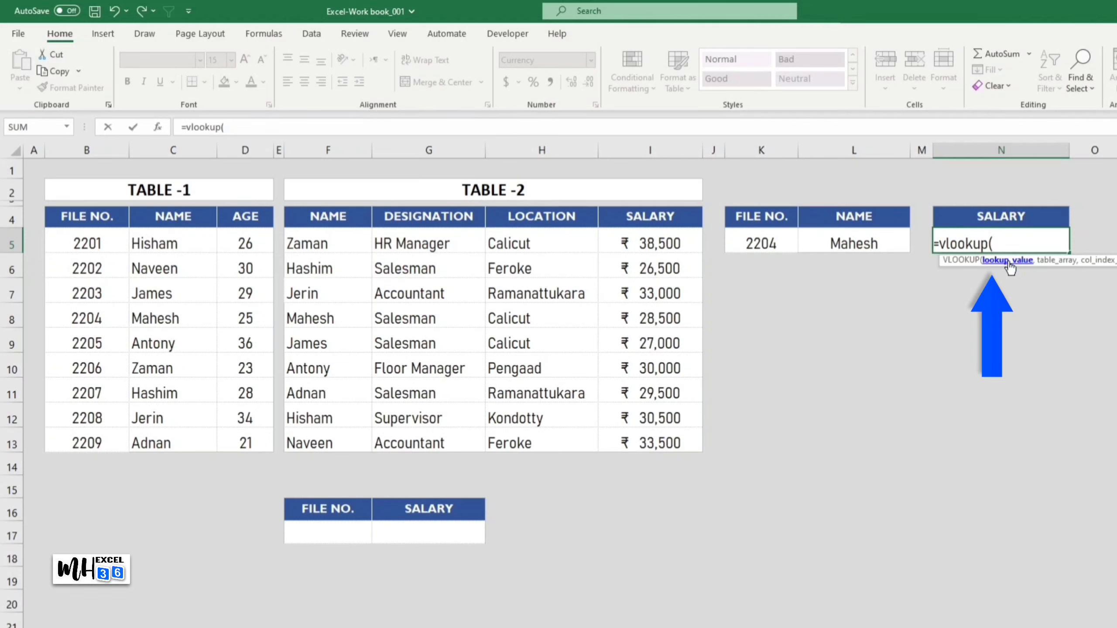
left_click(873, 243)
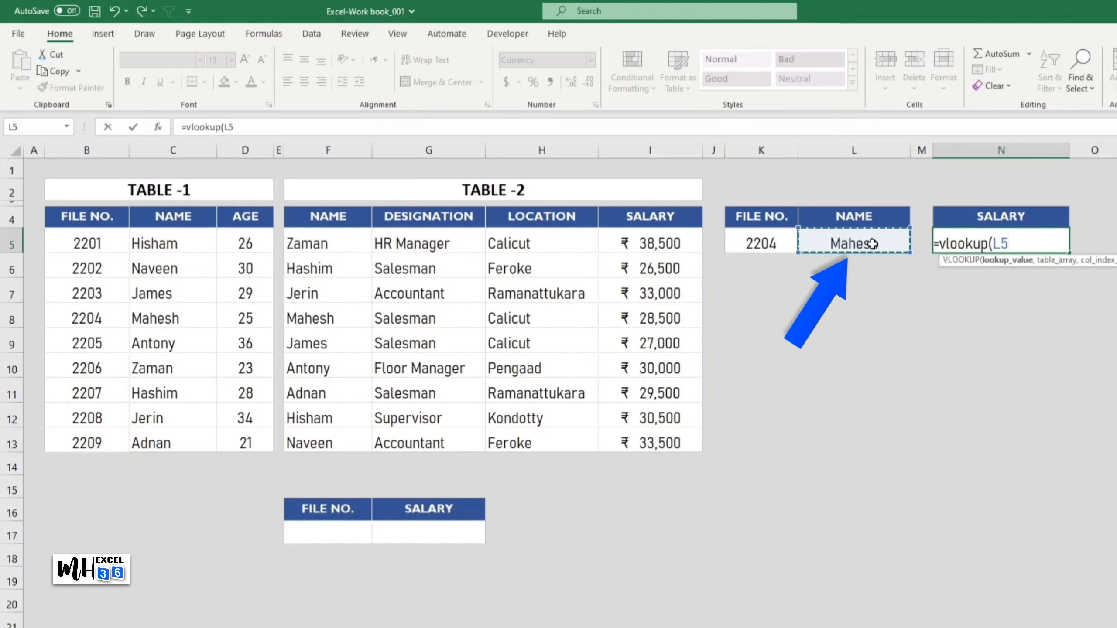
type(",")
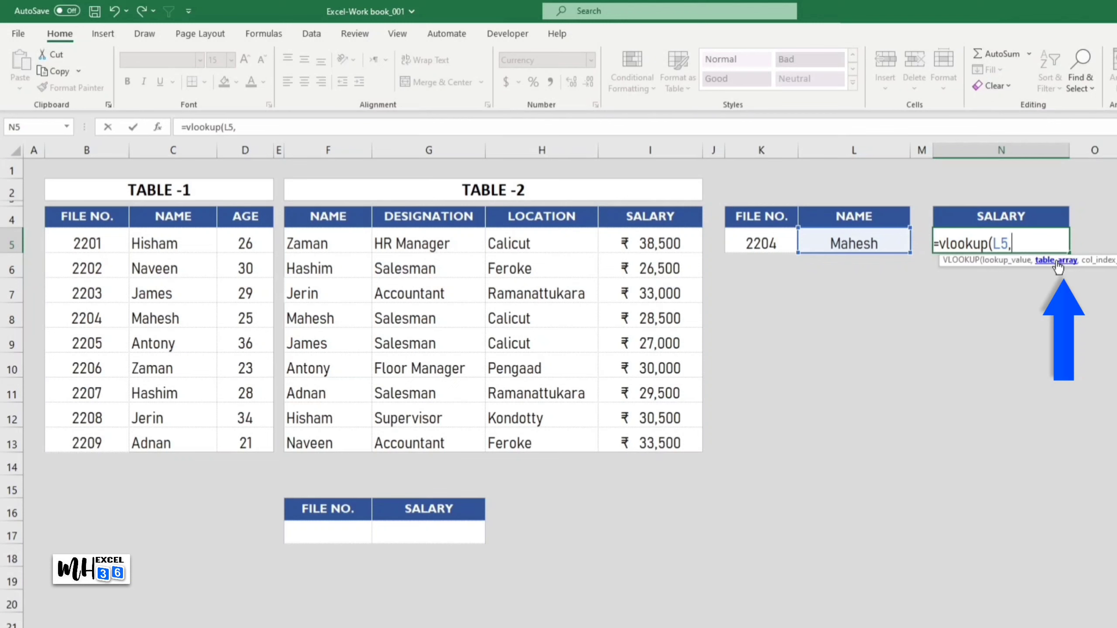
left_click_drag(313, 221, 656, 437)
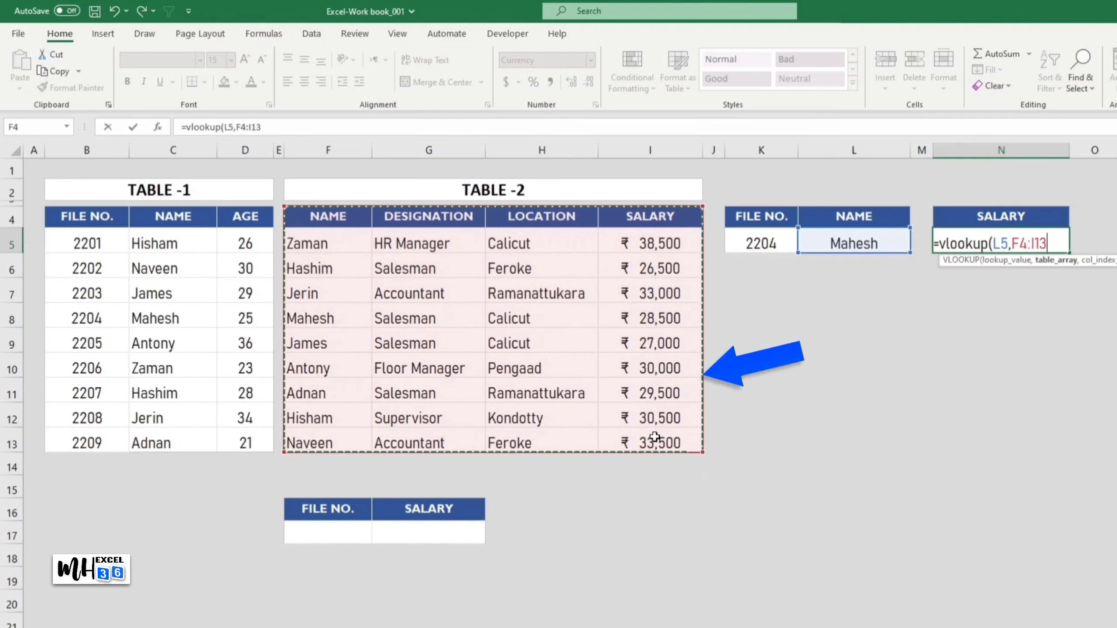
type(",")
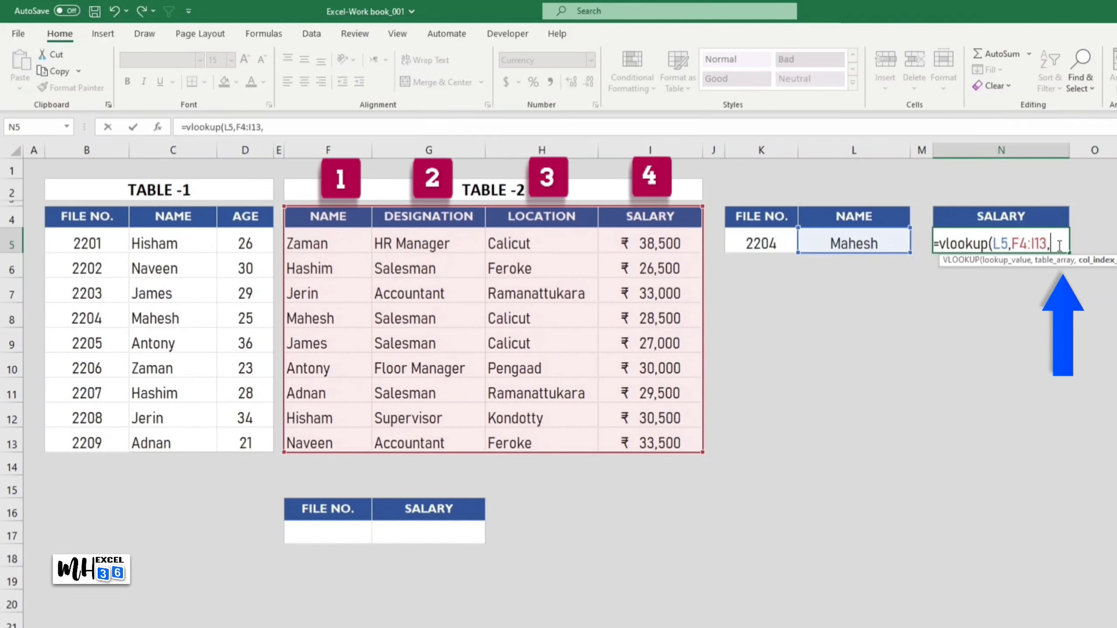
type("4,")
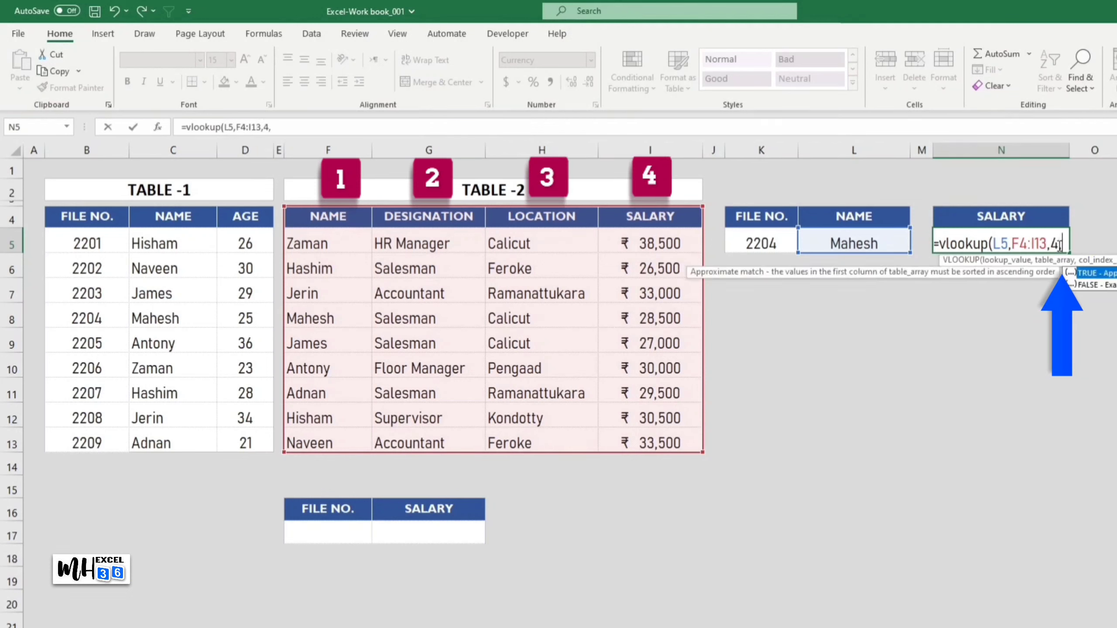
type("0")
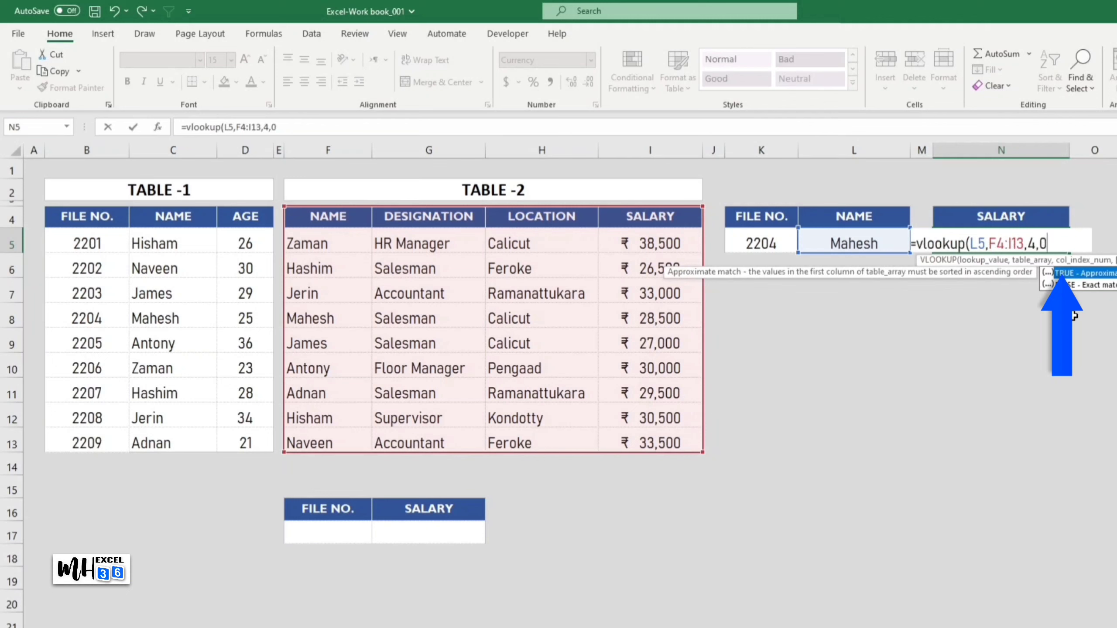
type(")")
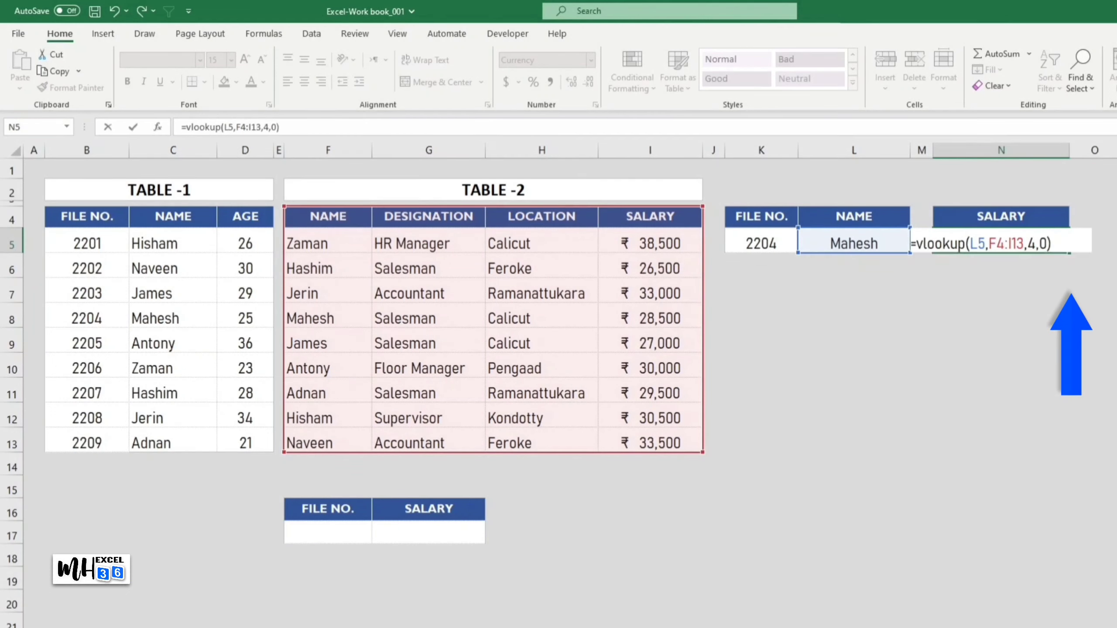
key("Return")
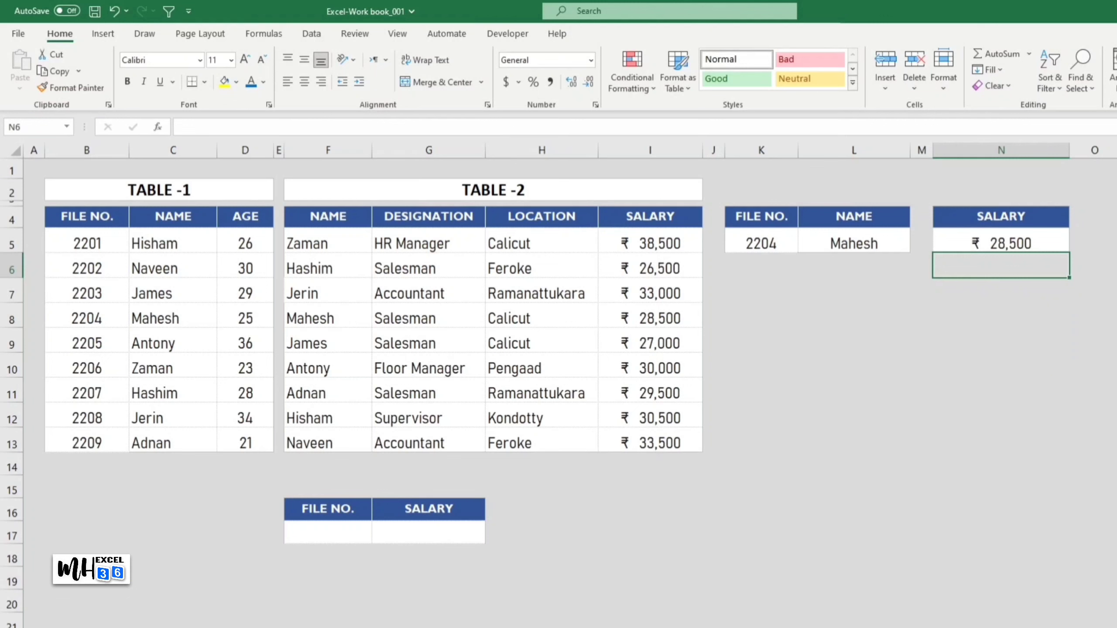
Step: Enter 2209 as the file number in cell F17 of the lower lookup table
left_click(1095, 621)
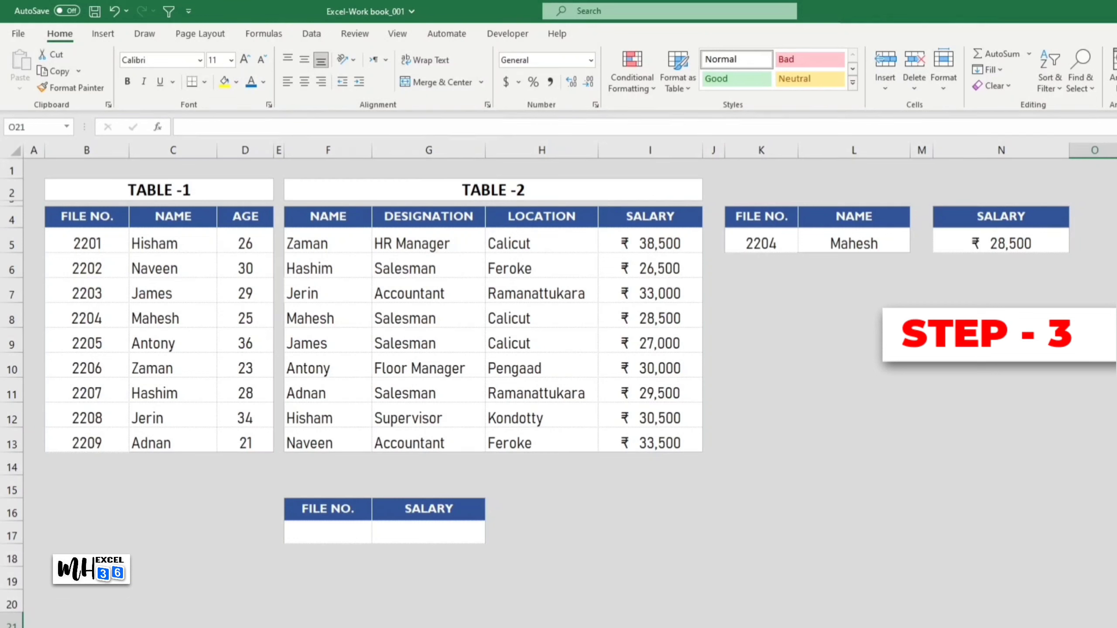
left_click(346, 535)
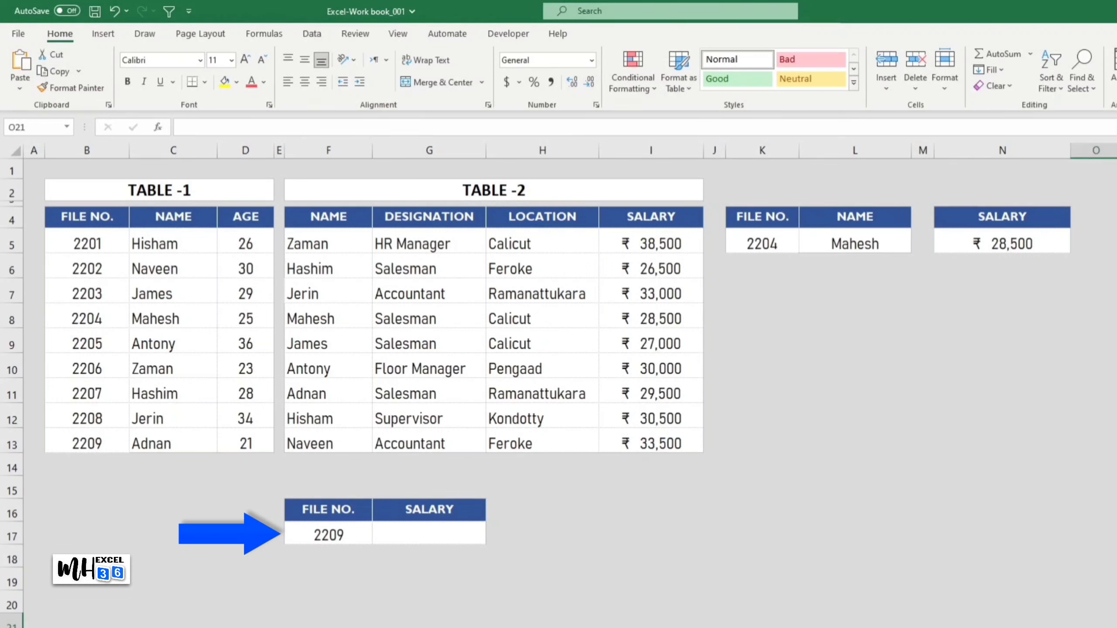
Step: Copy the full text of the IFERROR name lookup formula in cell L5 without altering that cell
left_click(893, 250)
key("F2")
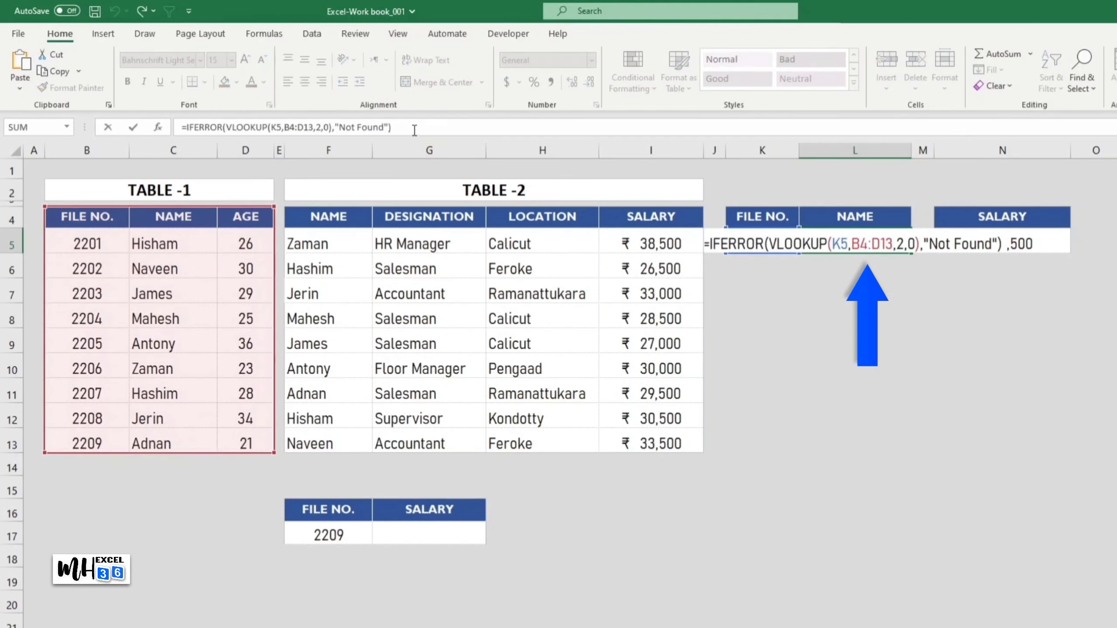
left_click_drag(414, 130, 173, 127)
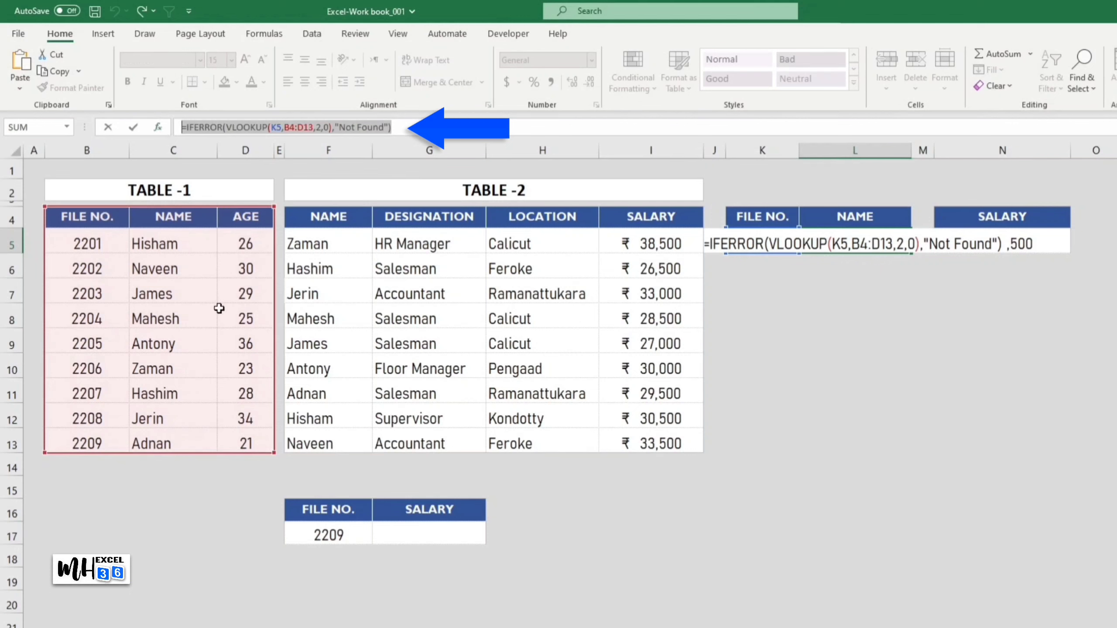
key("Escape")
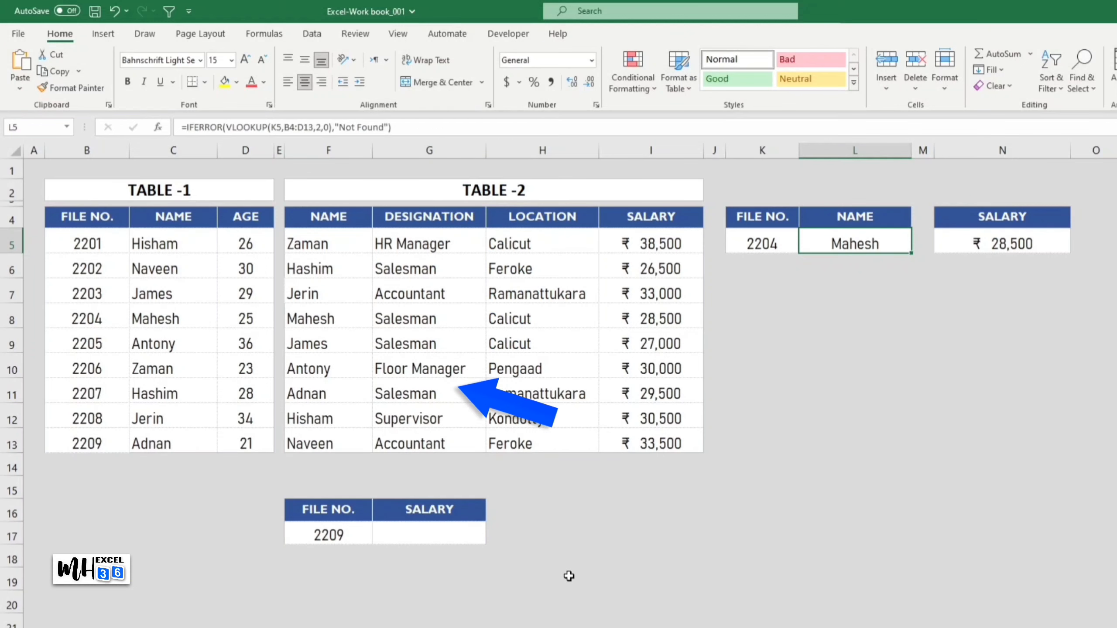
Step: Paste the copied formula text into salary cell G17 and change its lookup value to F17
left_click(430, 539)
double_click(430, 539)
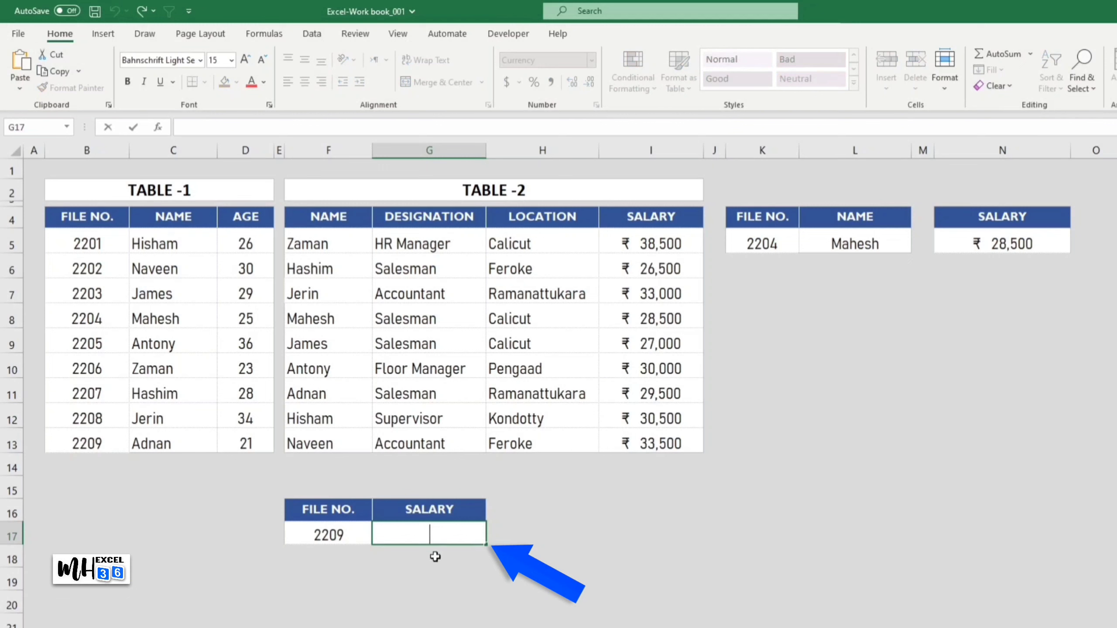
key("ctrl+v")
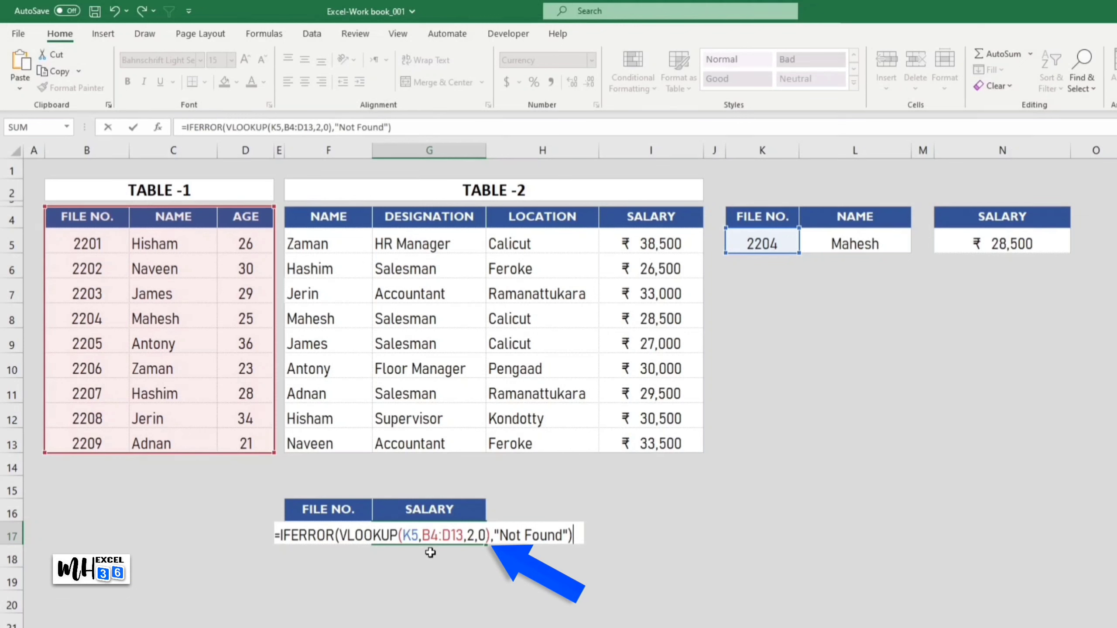
left_click_drag(418, 536, 403, 536)
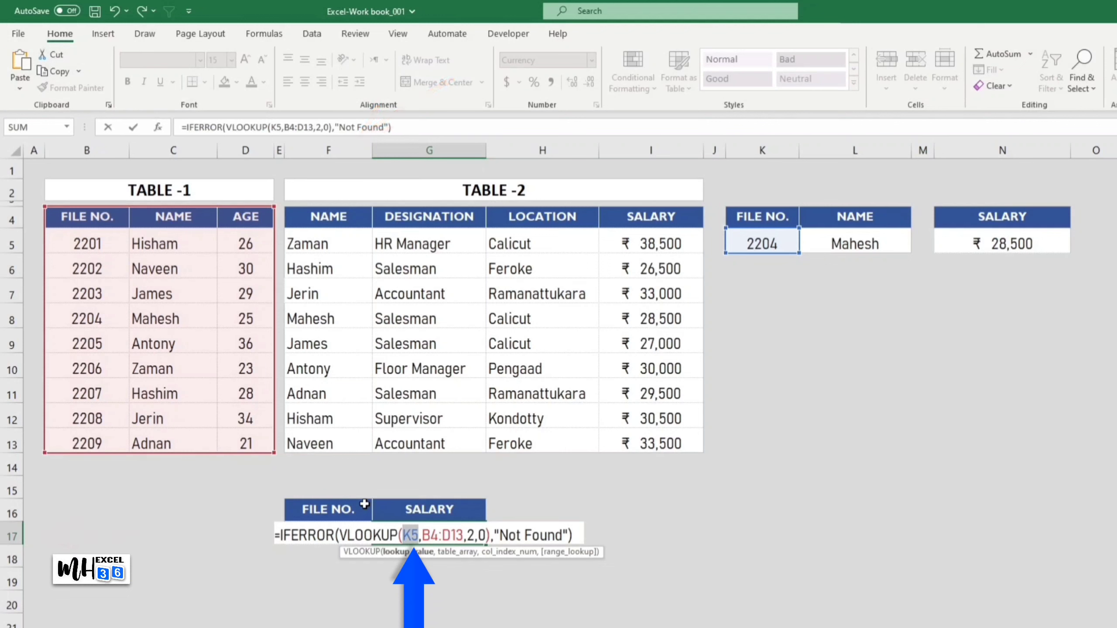
type("F17")
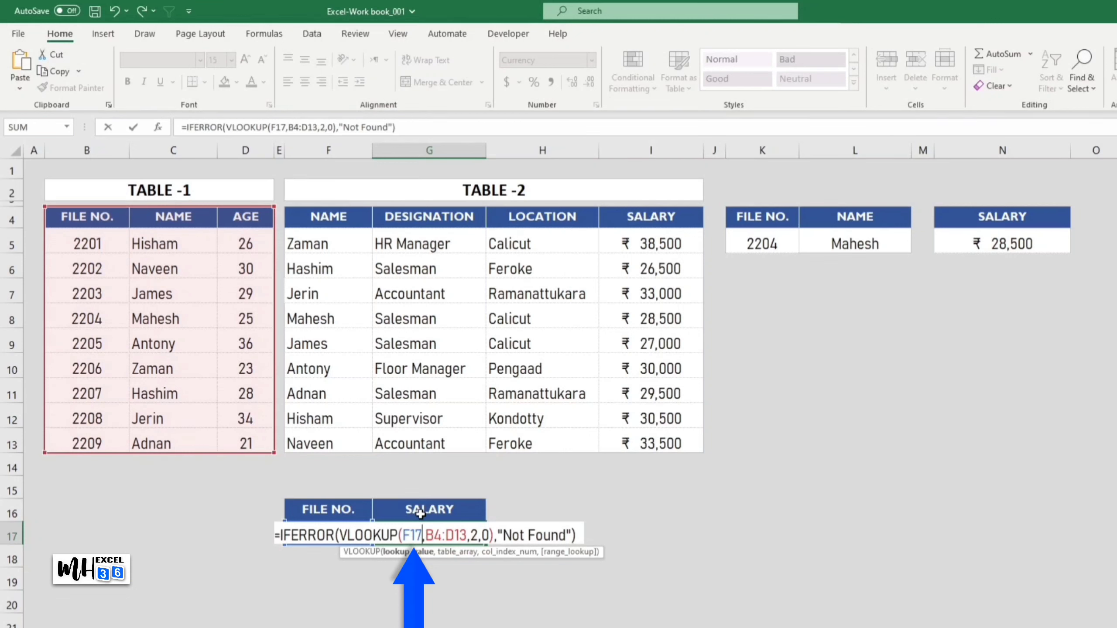
Step: Wrap the existing VLOOKUP in G17's IFERROR formula in an outer VLOOKUP, using it as the outer function's lookup value
left_click(341, 535)
type("VLOOKUP")
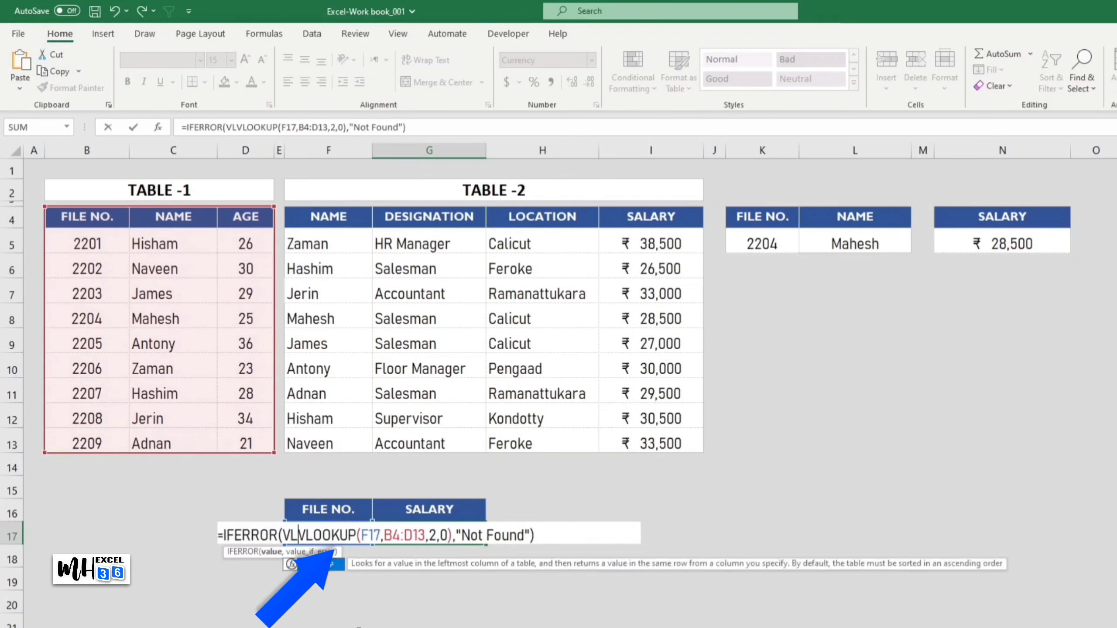
type("(")
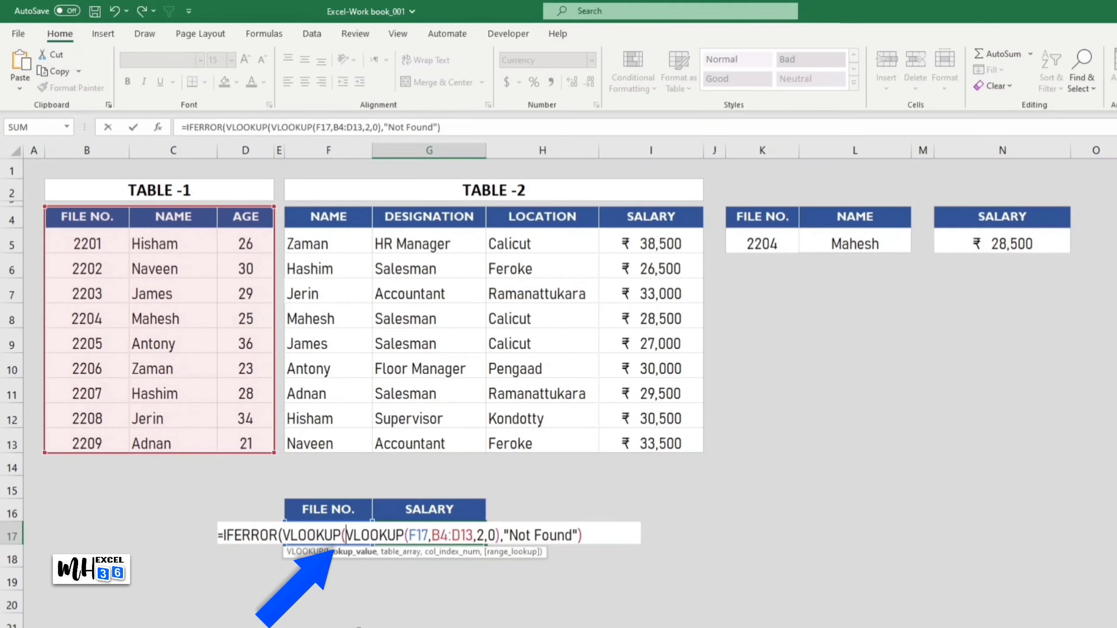
left_click(500, 538)
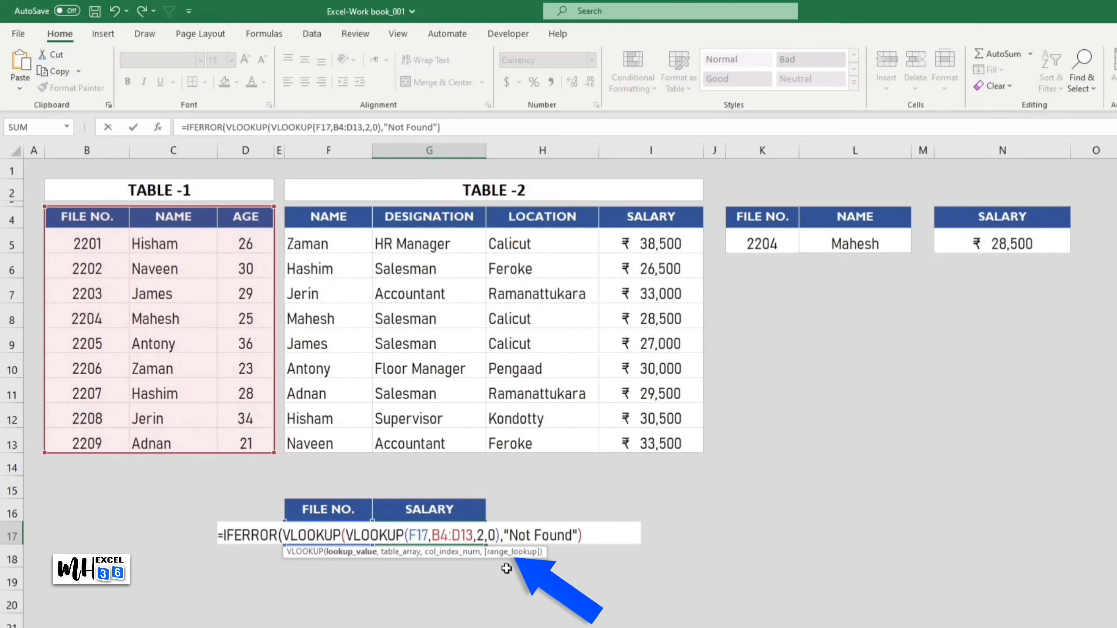
type(",")
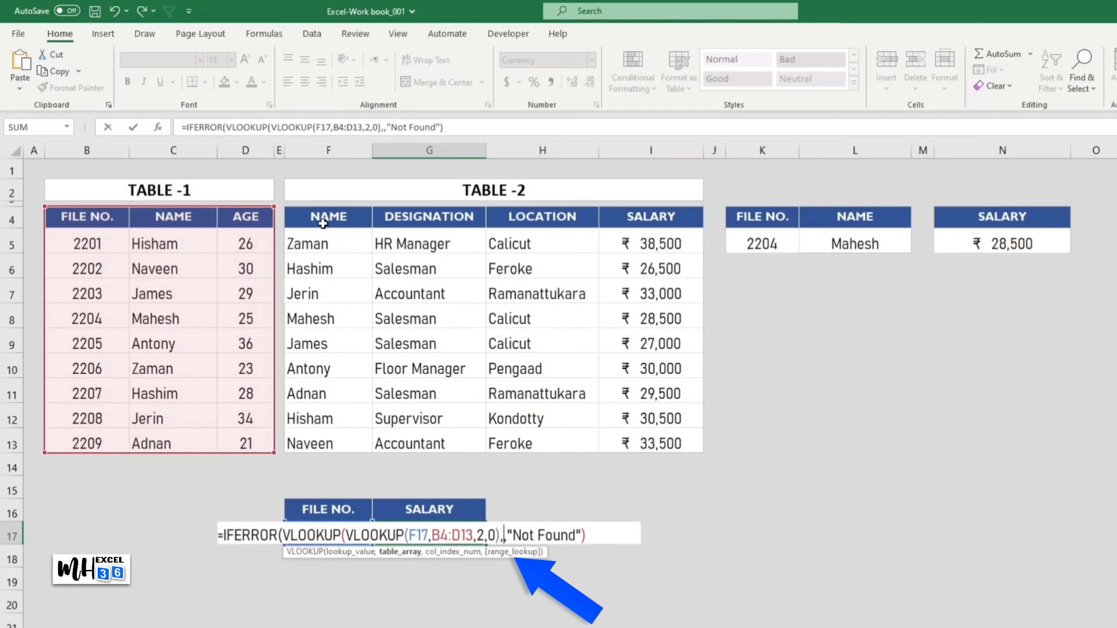
Step: Complete the outer VLOOKUP in G17 with Table-2 range F4:I13, column index 4 and exact match 0, and commit the formula
left_click_drag(323, 223, 638, 436)
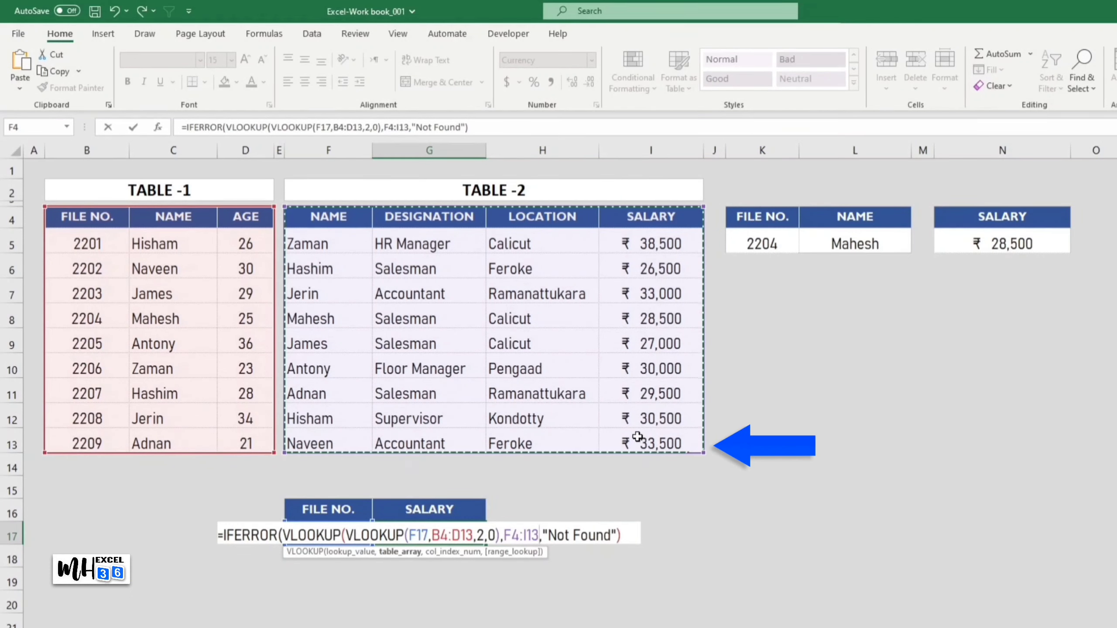
type(",")
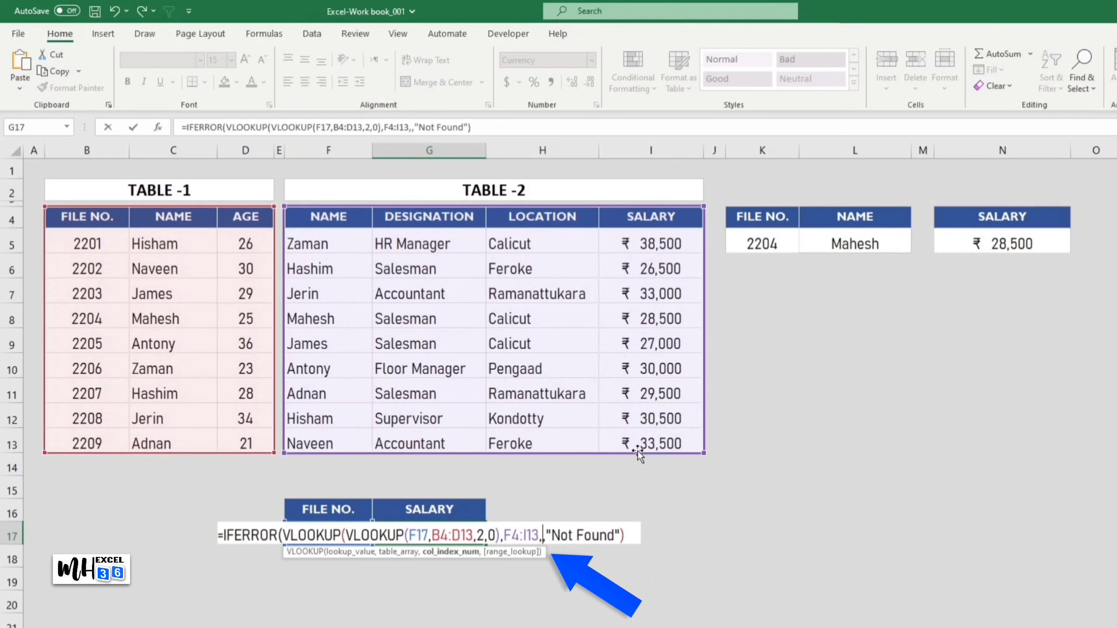
type("4")
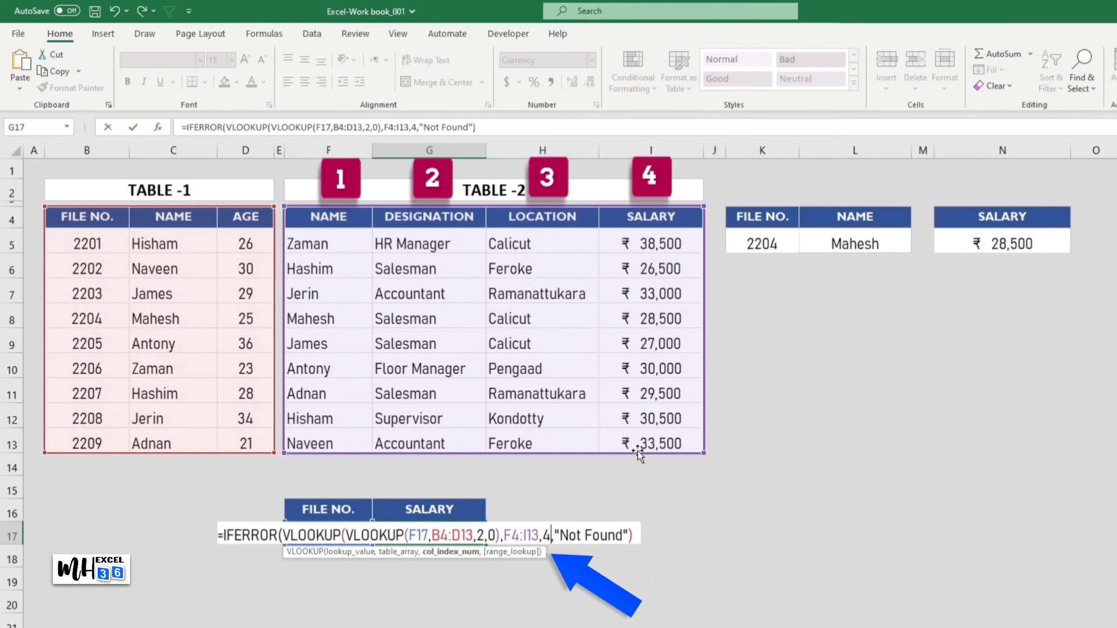
type(",")
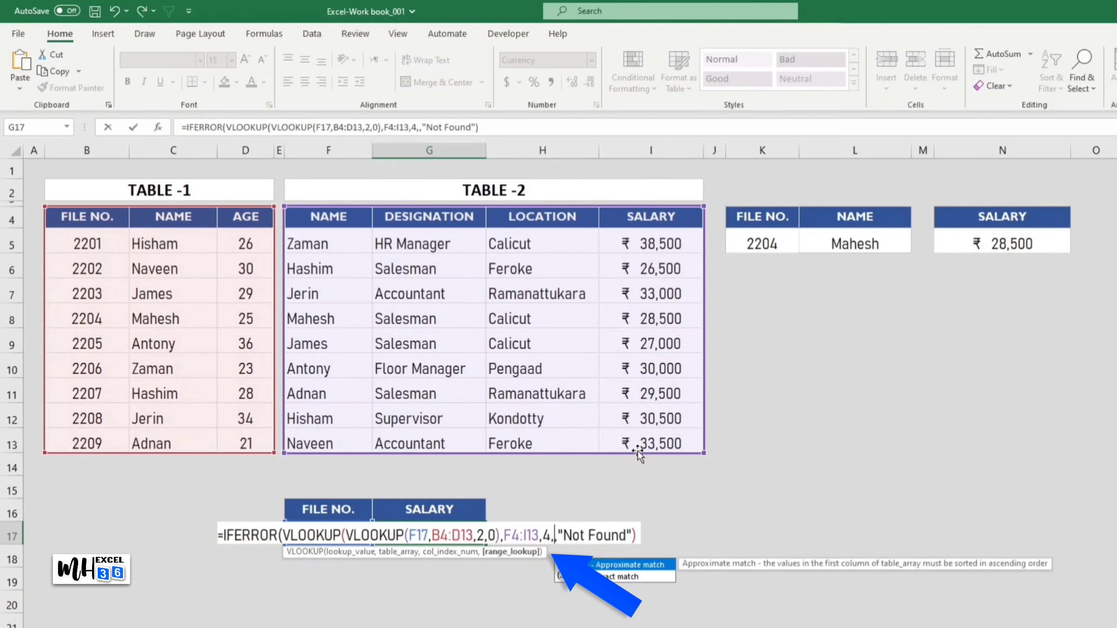
type("0")
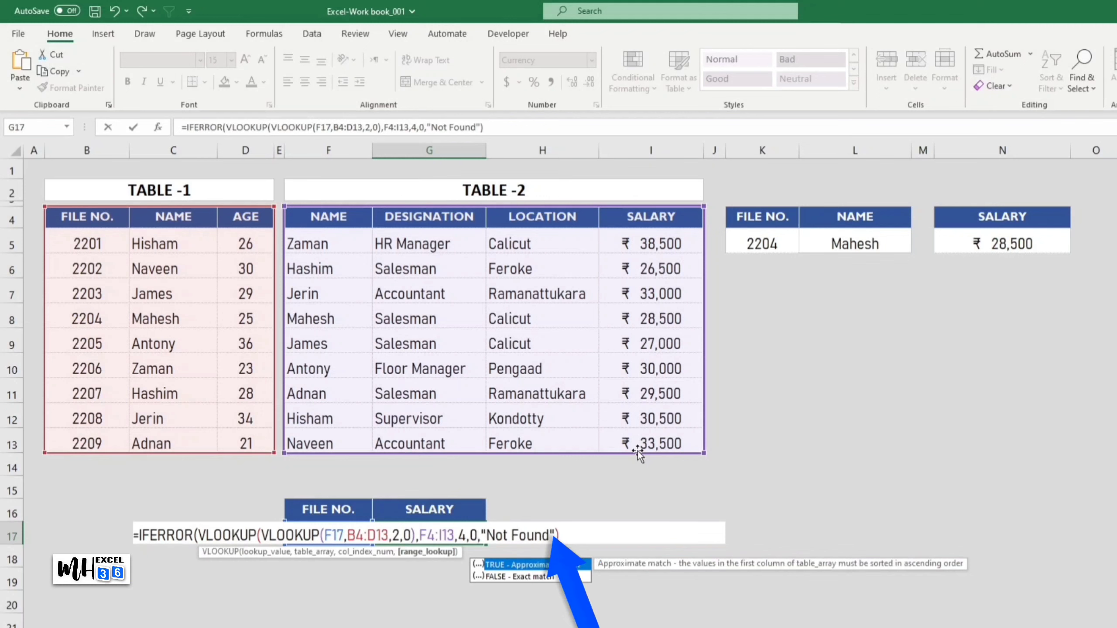
type(")")
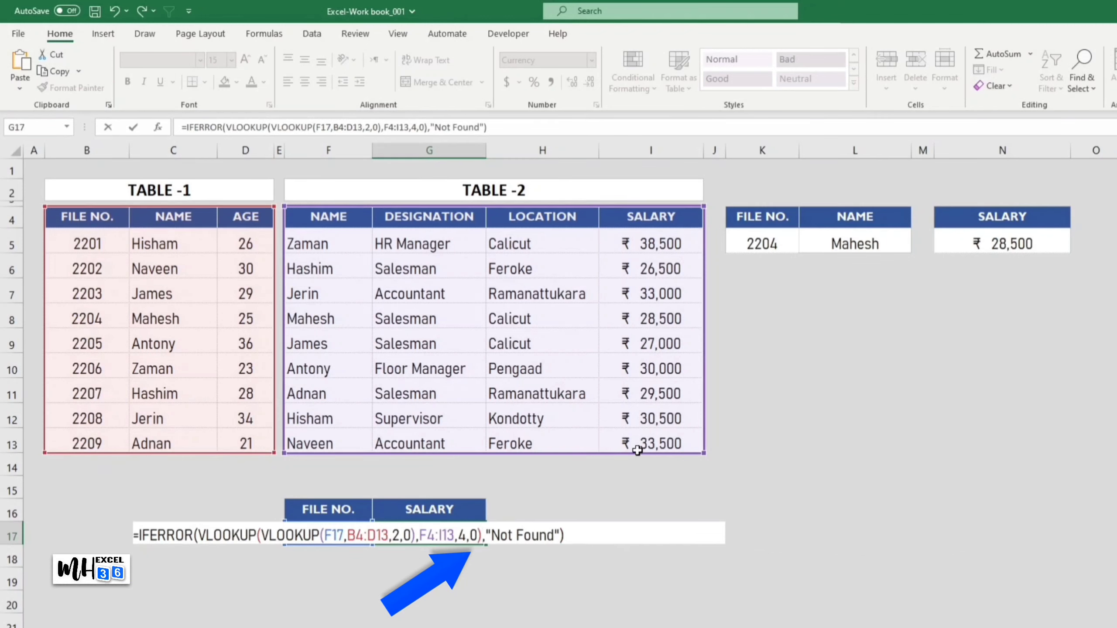
key("Return")
left_click(1095, 622)
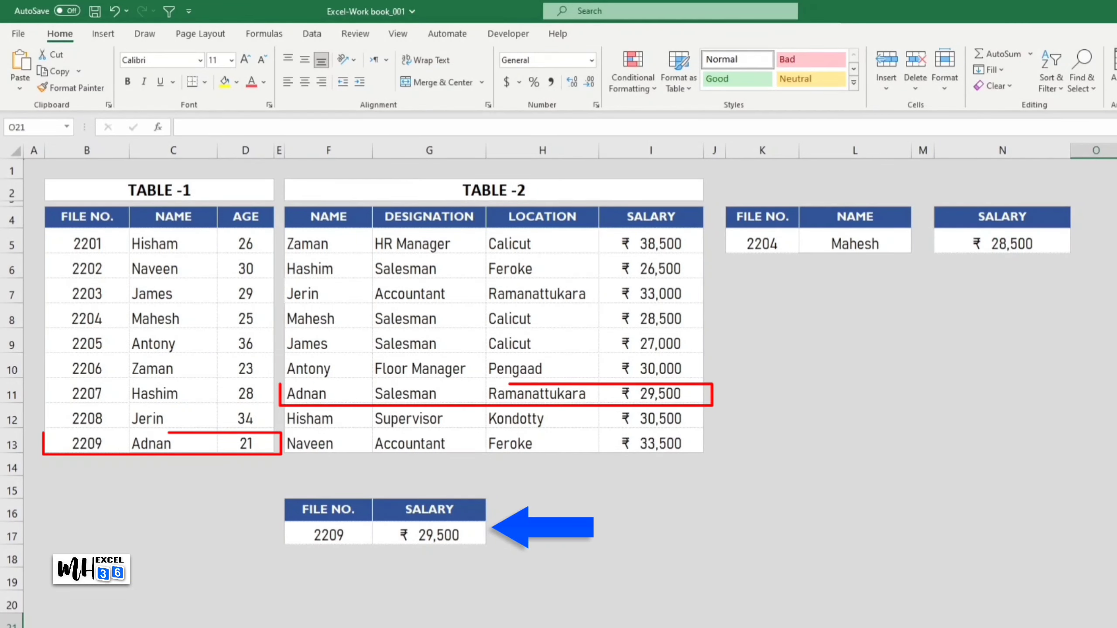
Step: Test the nested salary lookup by changing the file number in cell F17 to 2207
left_click(343, 535)
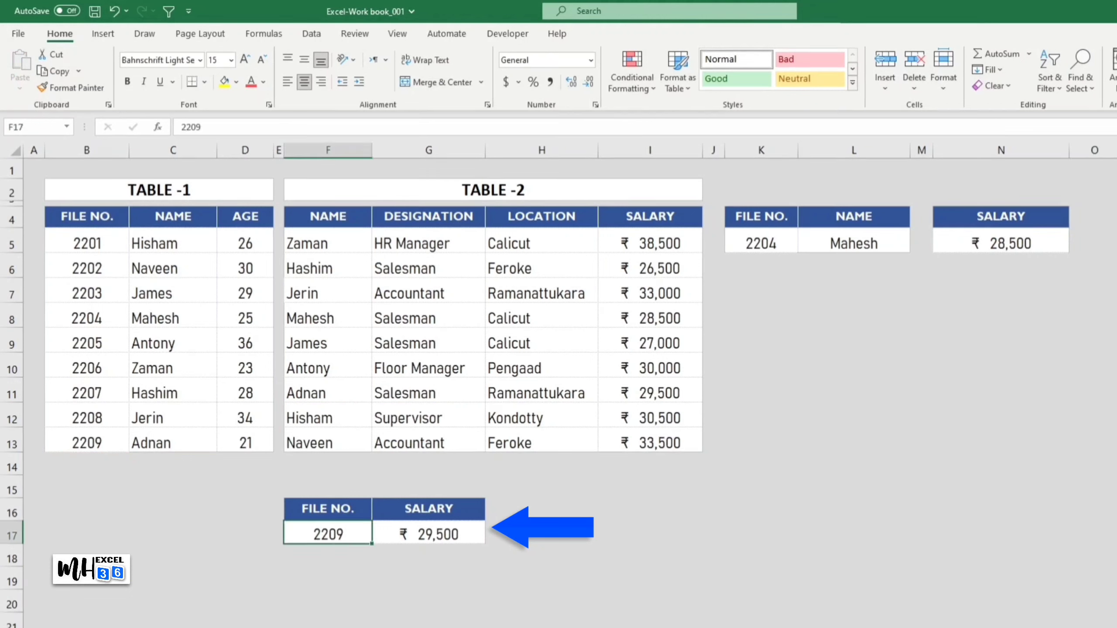
type("2207")
key("Return")
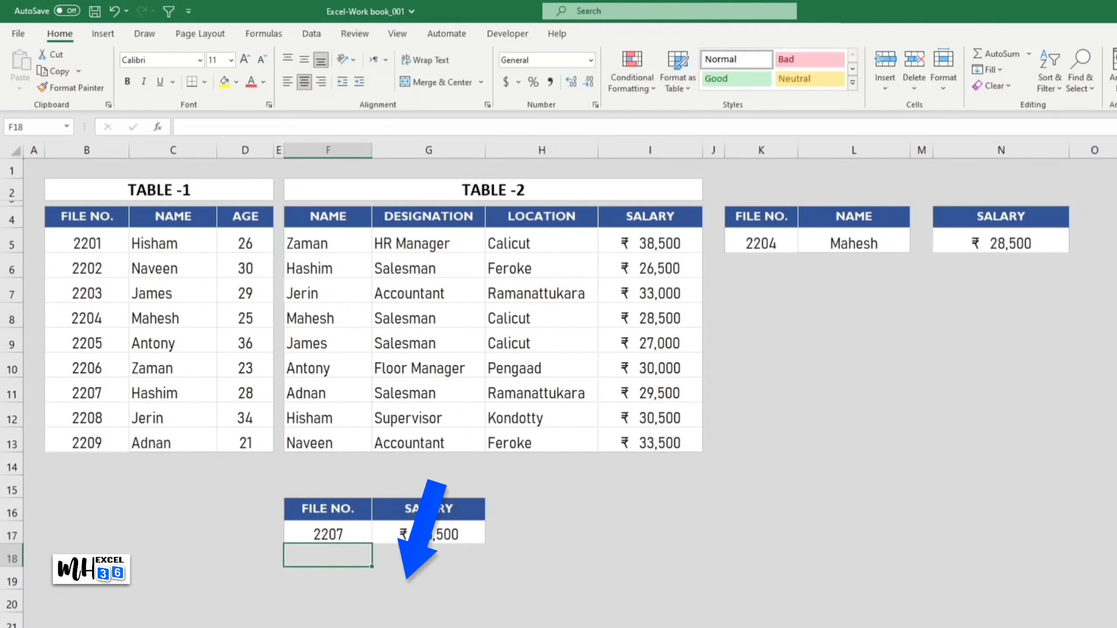
left_click(1094, 622)
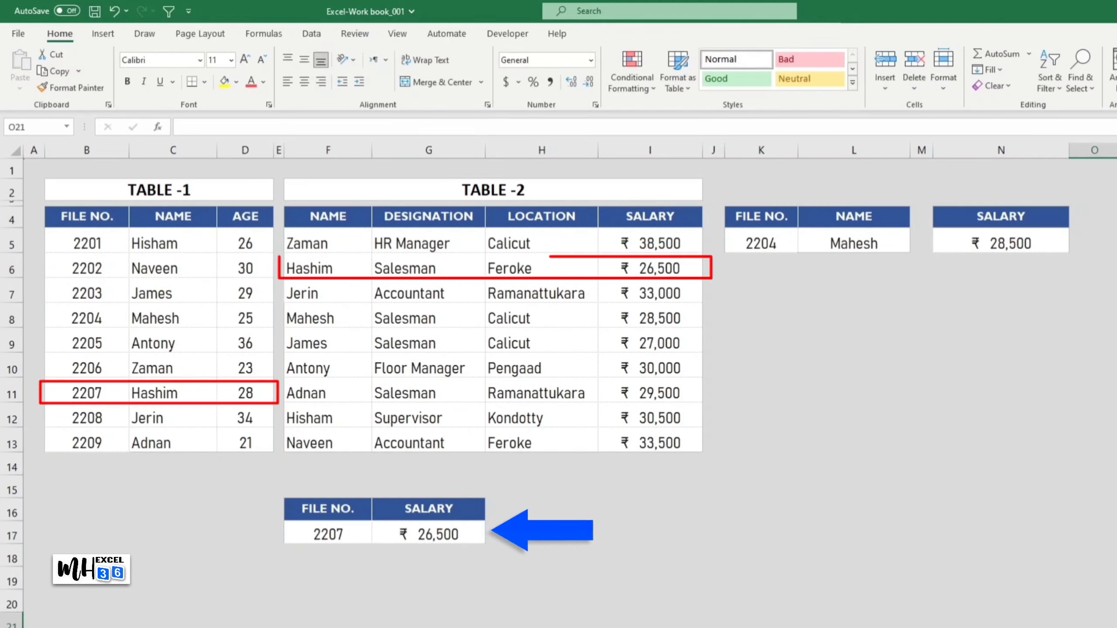
Step: Set the file number in cell F17 to 2202 to check the salary lookup with another employee
left_click(340, 532)
type("2202")
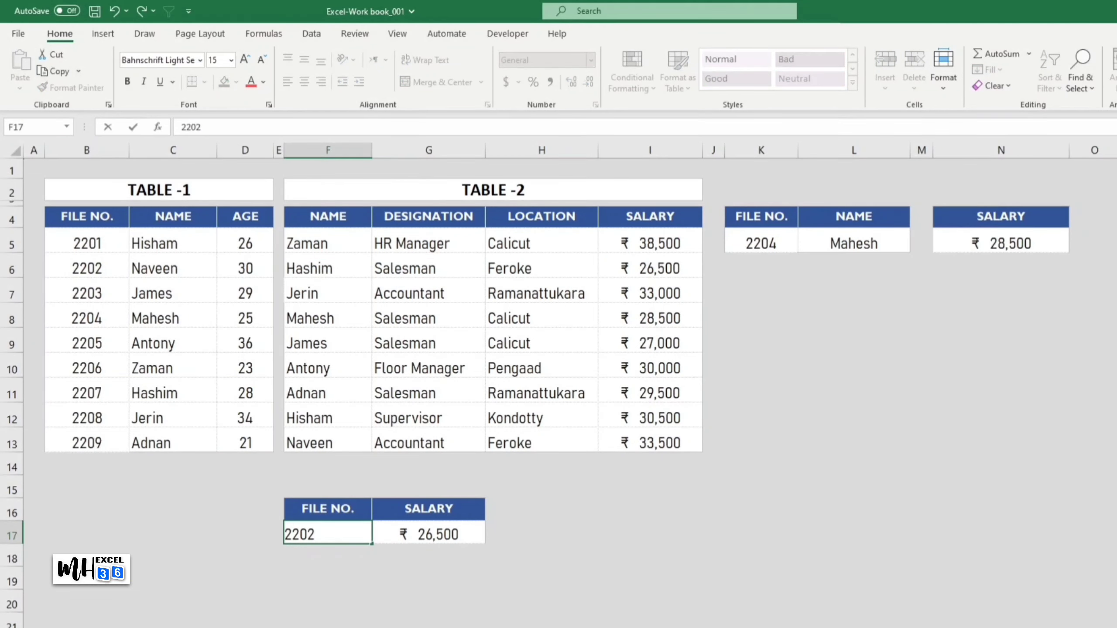
left_click(1095, 621)
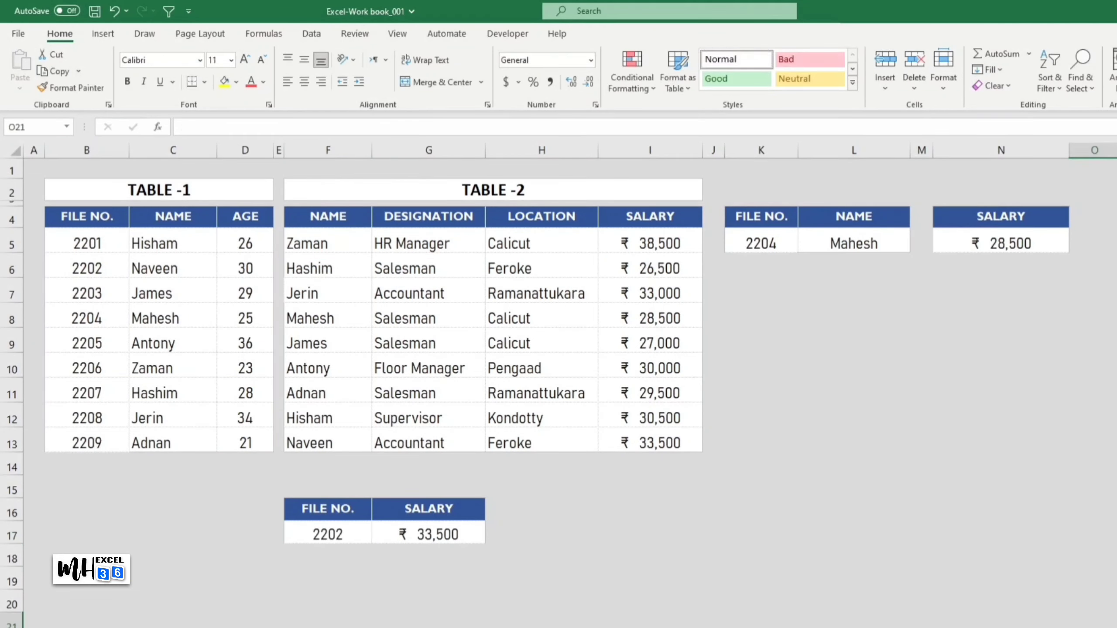